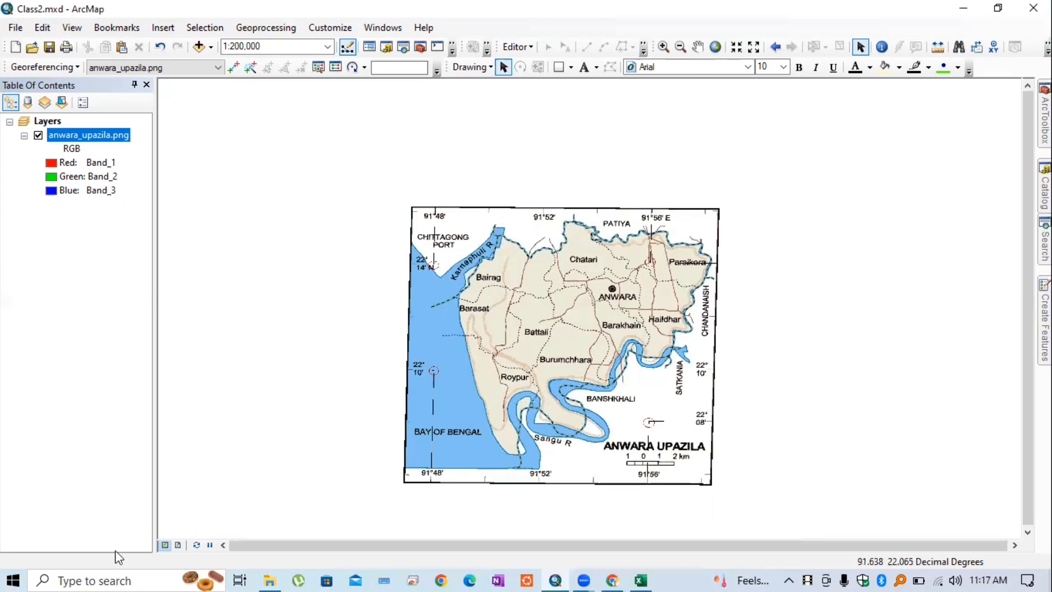
Search Windows for 'google' and launch Google Earth Pro from the Apps results
left_click(114, 575)
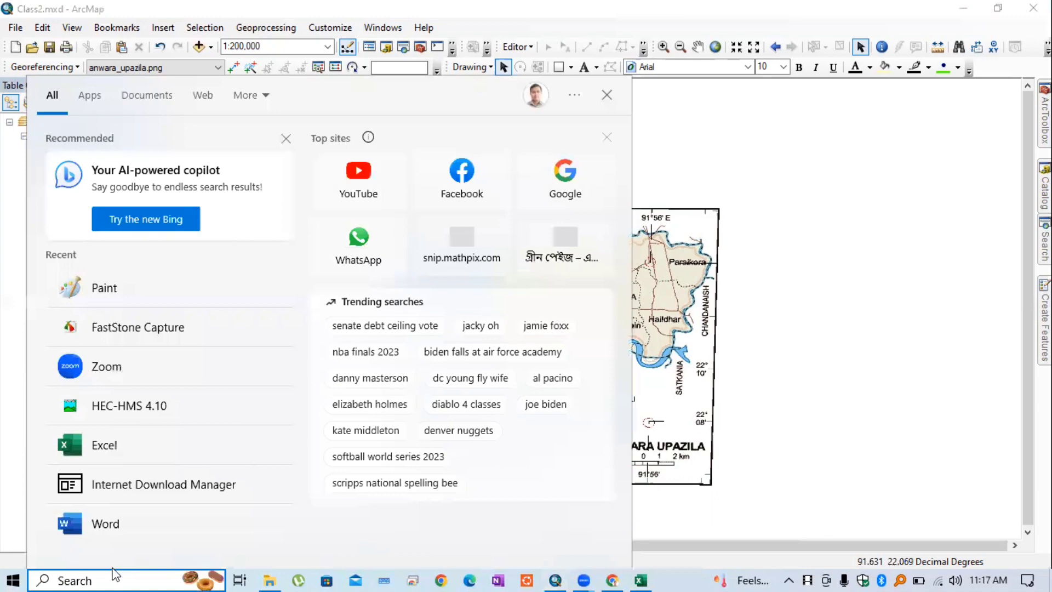
type("g")
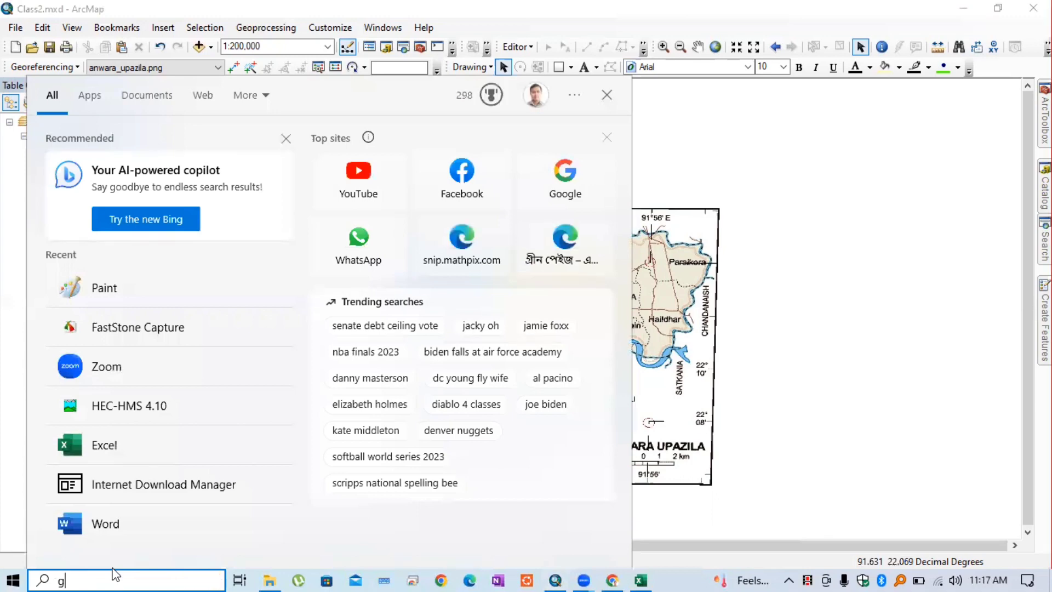
type("oogle")
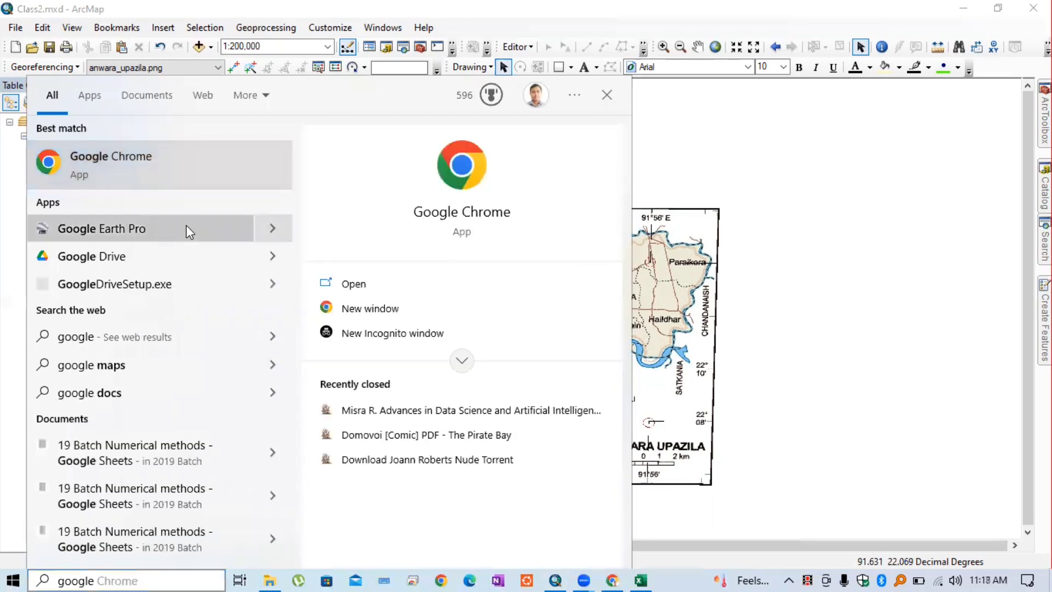
left_click(122, 147)
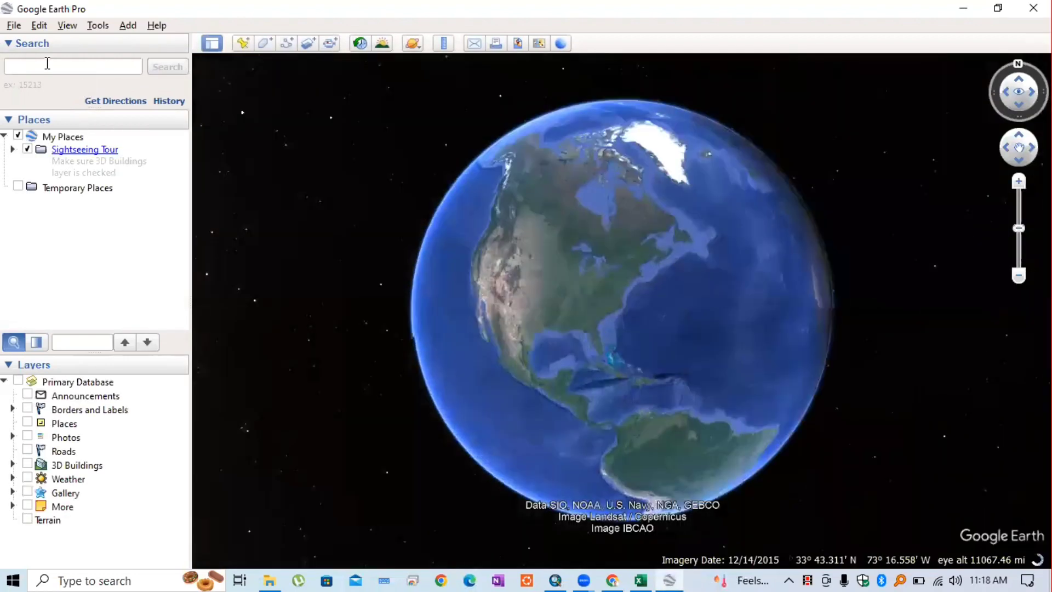
Rotate the globe from North America to Asia and zoom into the Bay of Bengal
left_click(48, 64)
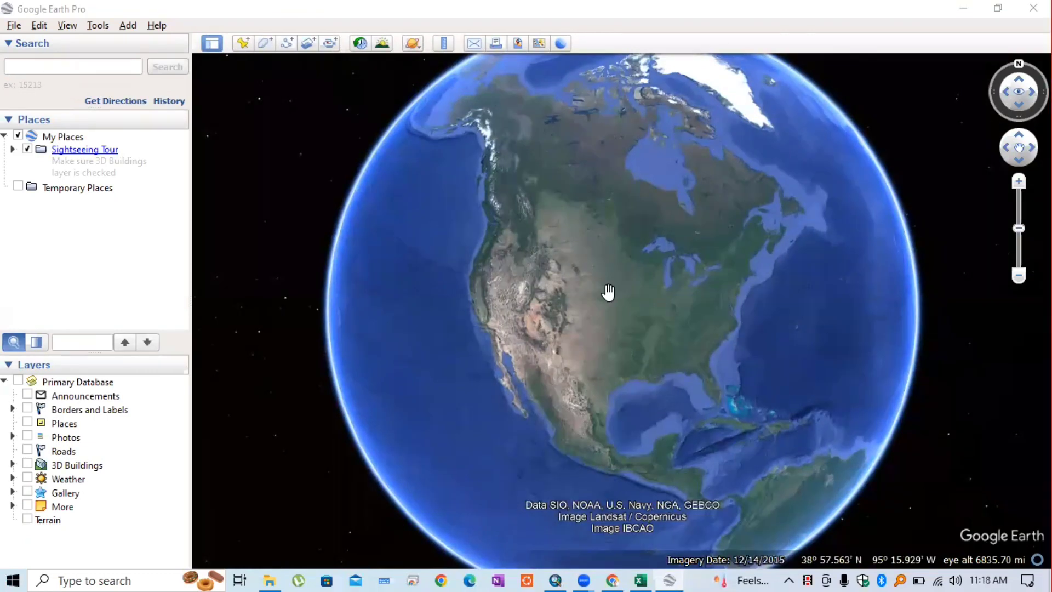
left_click_drag(463, 308, 639, 346)
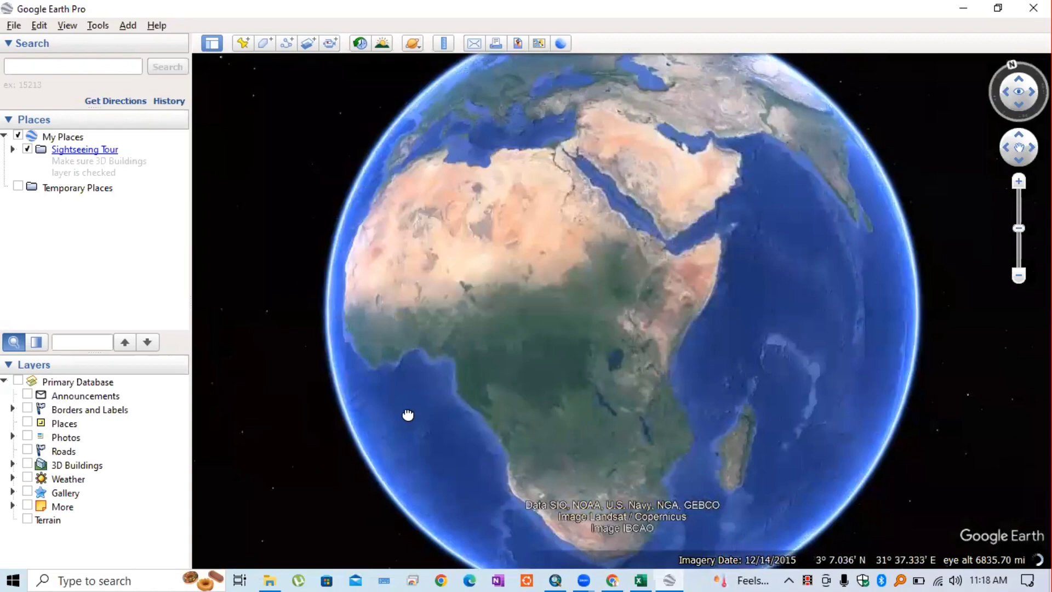
left_click_drag(901, 193, 662, 270)
left_click_drag(839, 329, 537, 359)
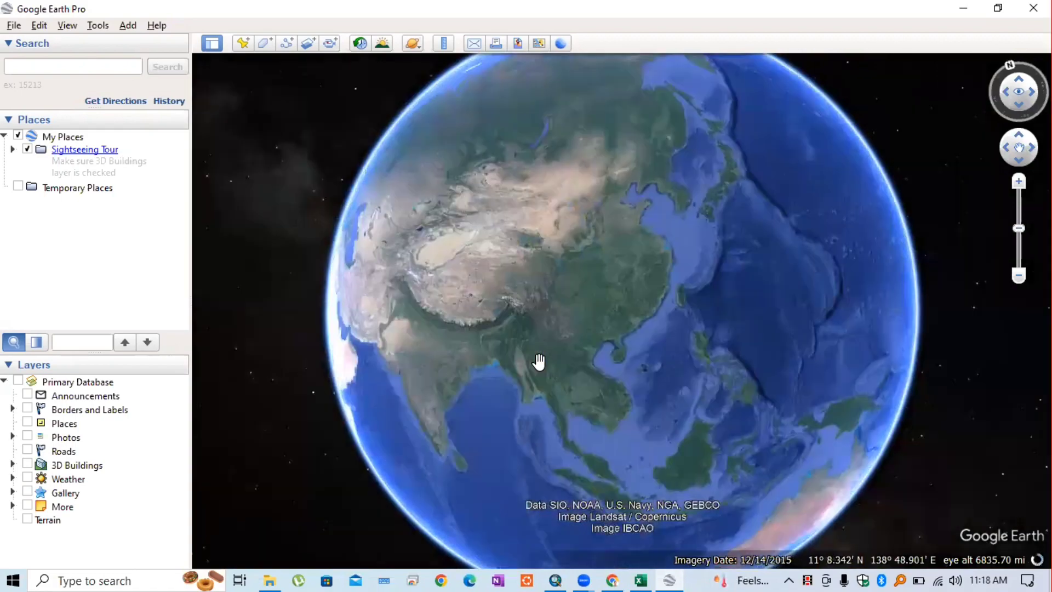
scroll(488, 357, "up", 2)
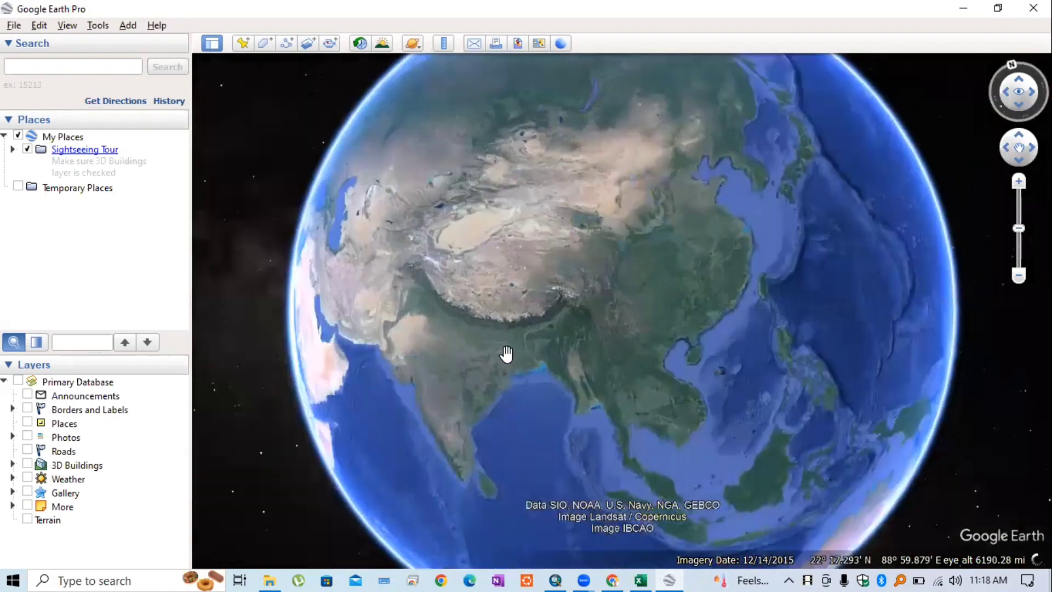
scroll(516, 353, "up", 3)
scroll(521, 350, "up", 3)
scroll(530, 344, "up", 2)
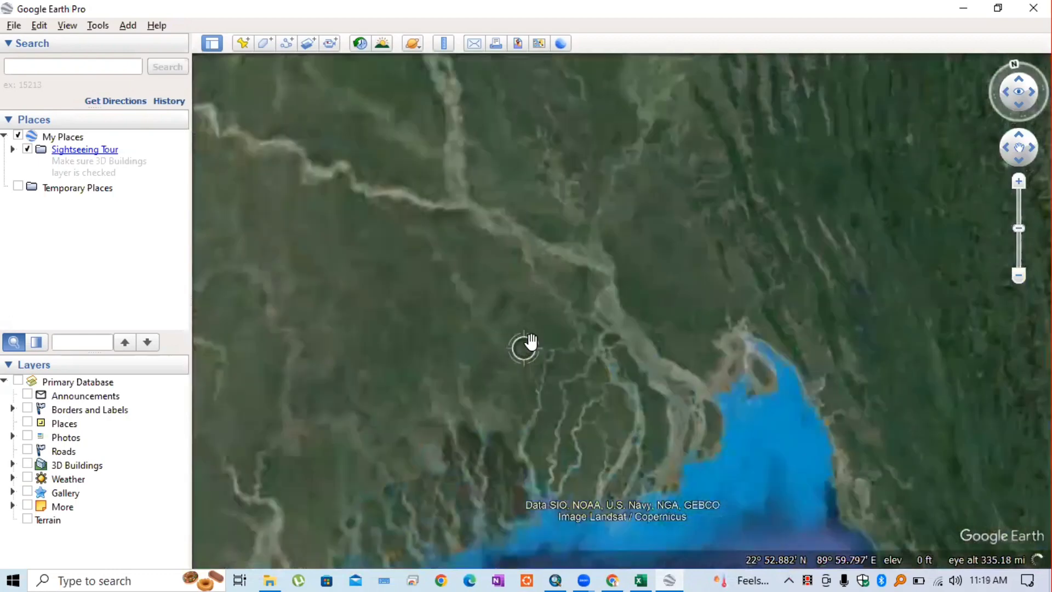
scroll(530, 343, "up", 2)
scroll(530, 343, "up", 1)
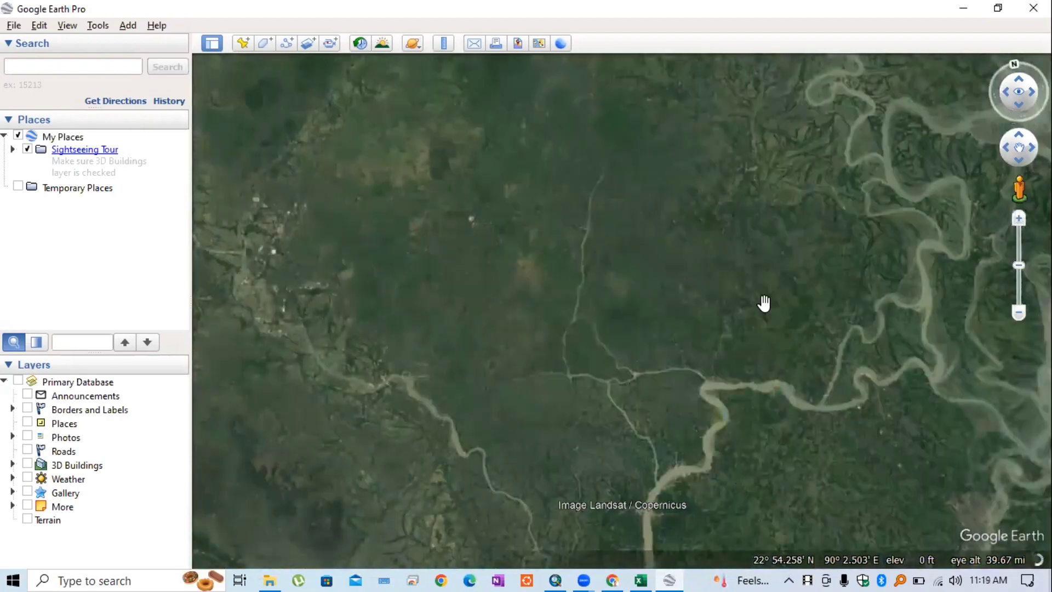
Pan to the Bangladesh delta's wide estuary near 22°51′ N, 90°32′ E
left_click_drag(763, 303, 266, 298)
left_click_drag(756, 270, 713, 287)
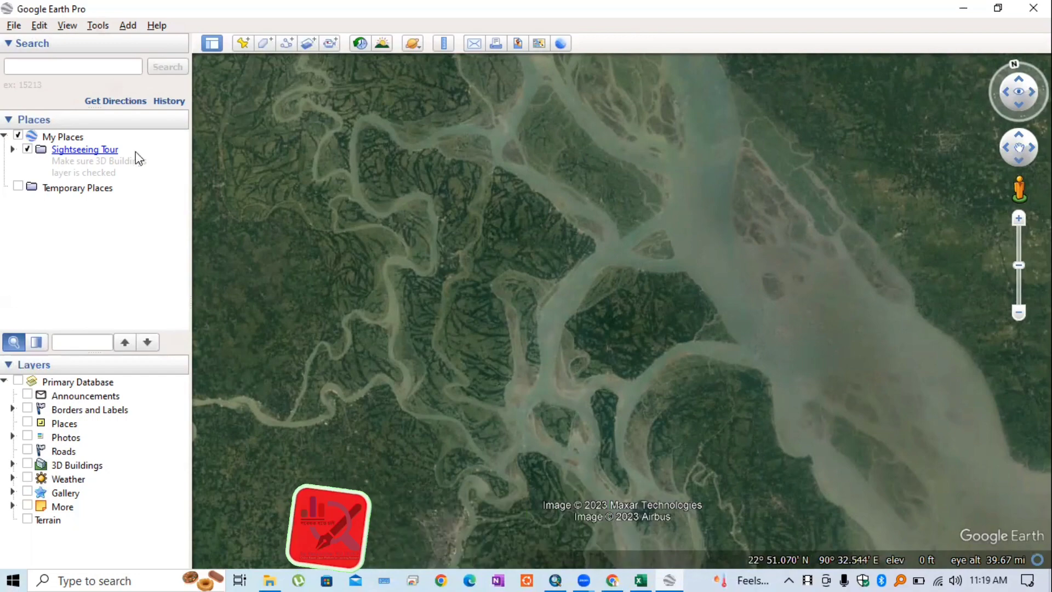
key("alt+t")
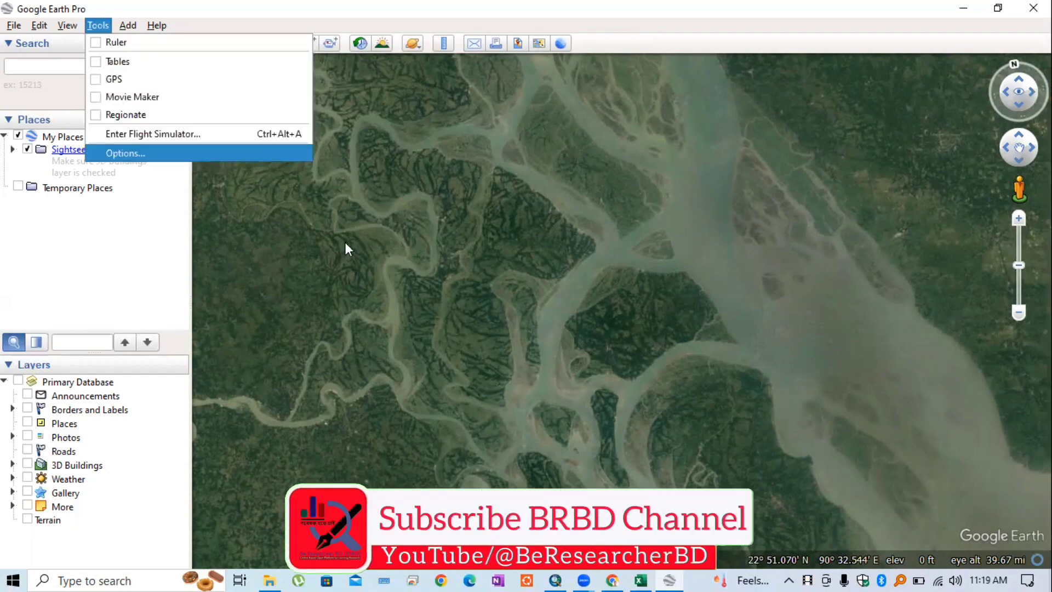
In Options, set Show Lat/Long to Decimal Degrees and apply the change
key("Return")
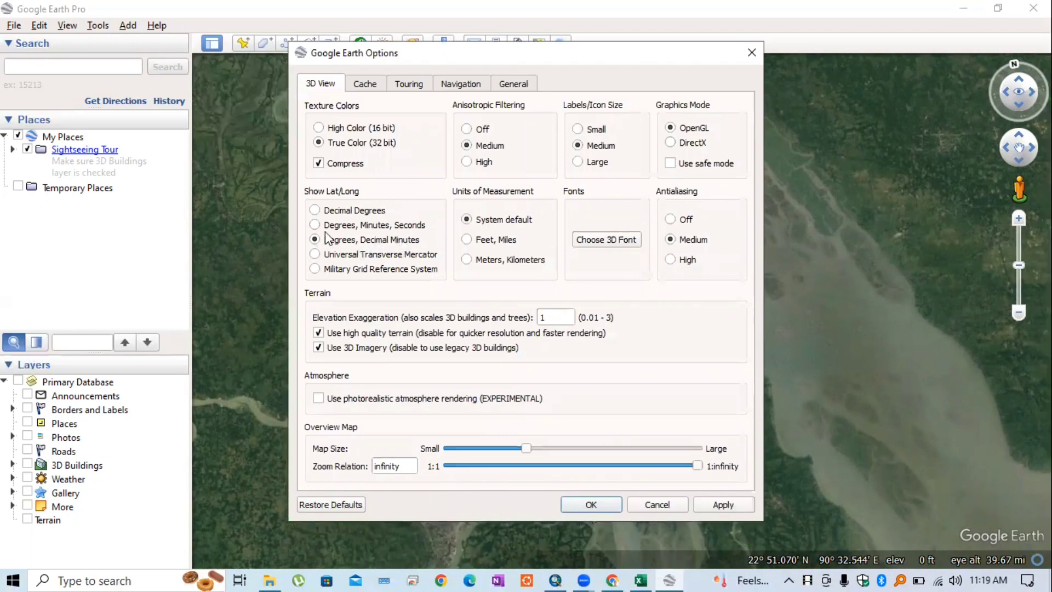
left_click(315, 211)
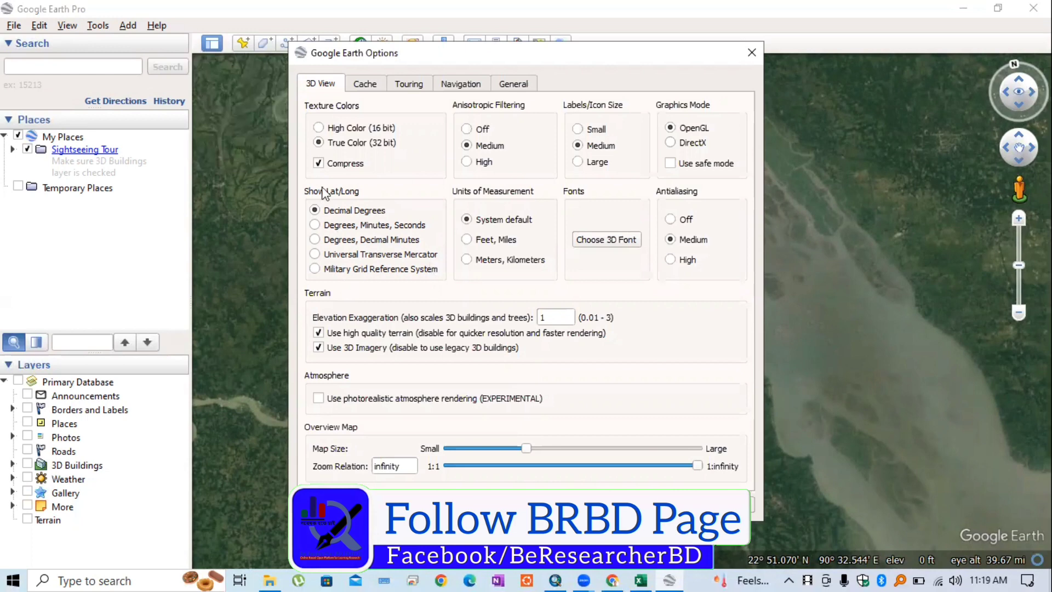
left_click(736, 504)
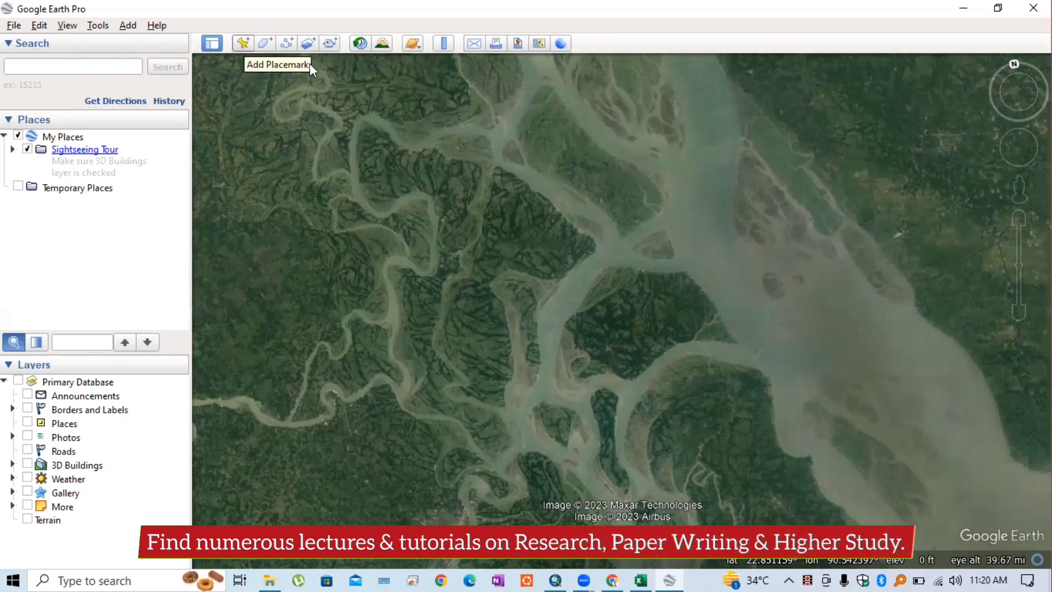
Add a placemark with a red cross-hairs icon at the upper-left, 23.083640°, 90.238034°
key("ctrl+shift+p")
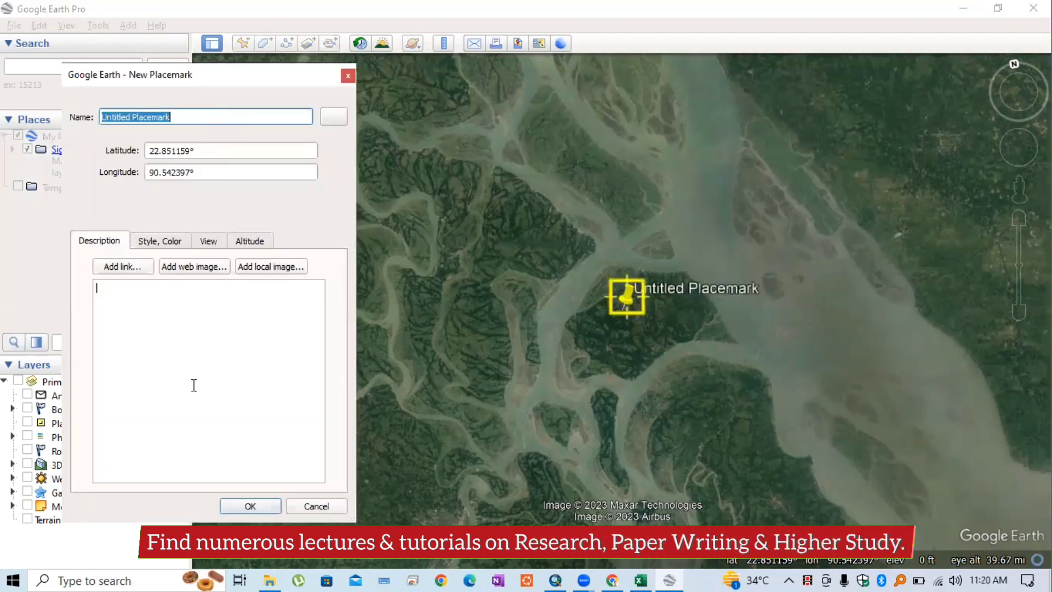
left_click(163, 242)
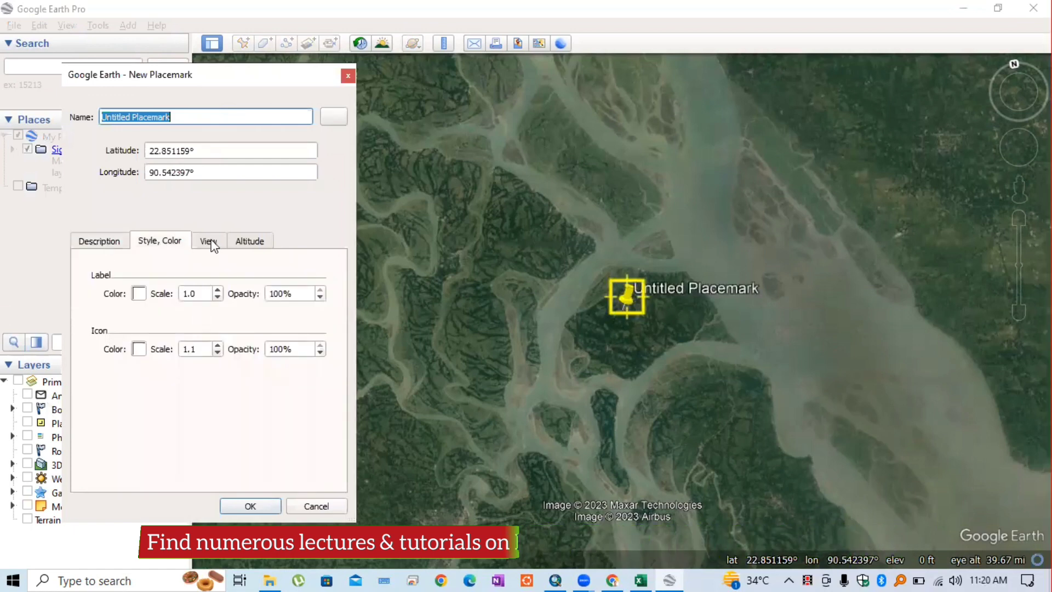
left_click(99, 242)
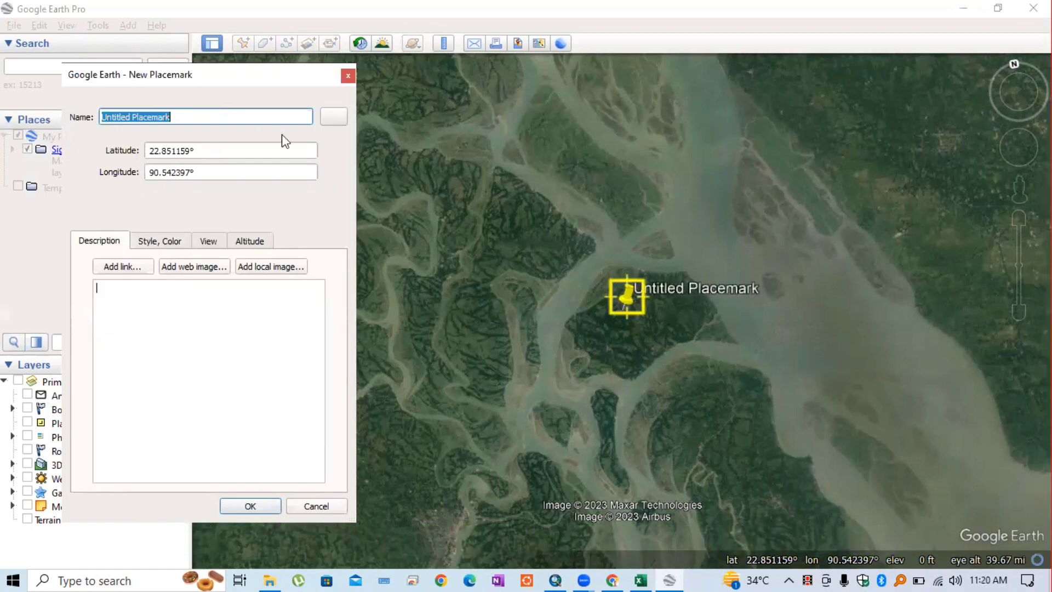
left_click(165, 246)
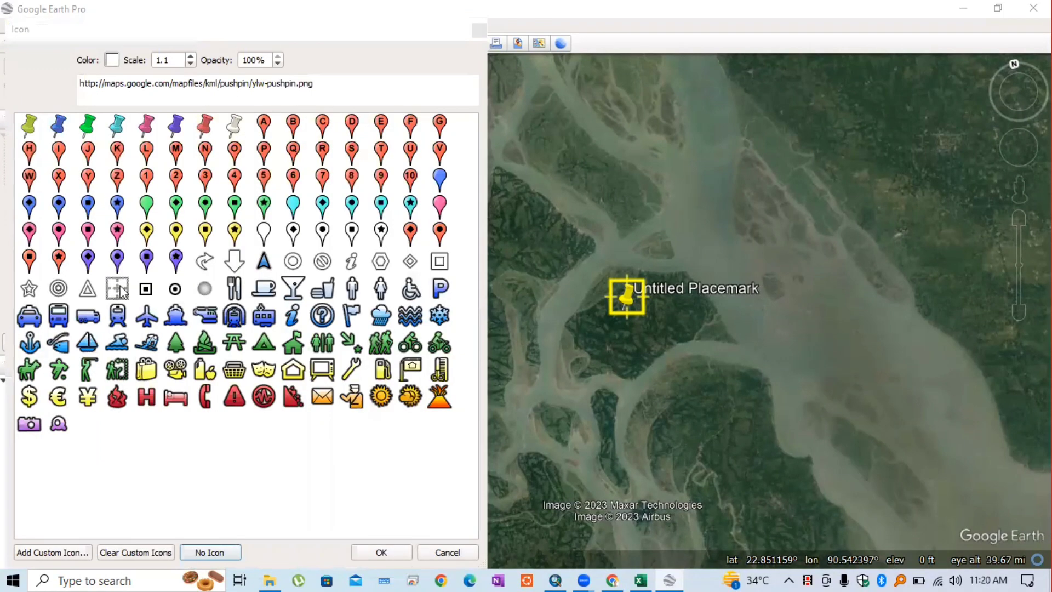
left_click(122, 293)
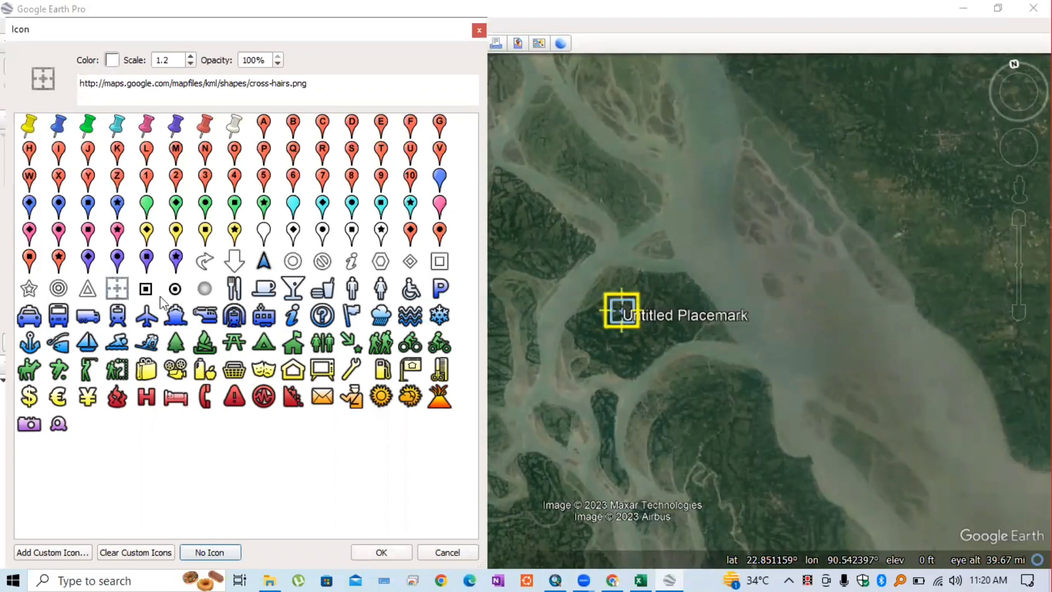
left_click(83, 242)
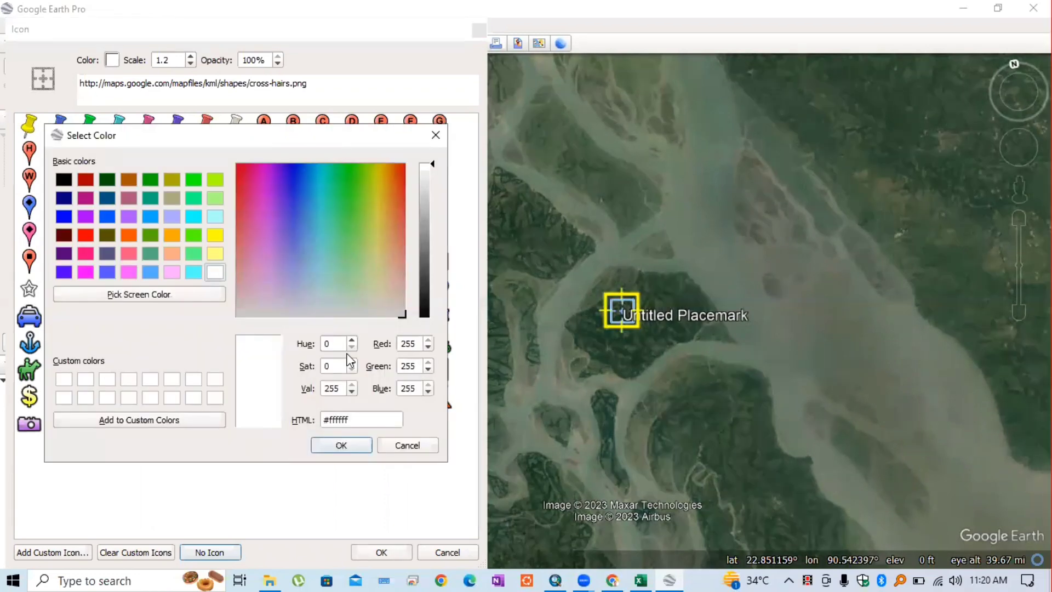
left_click(361, 446)
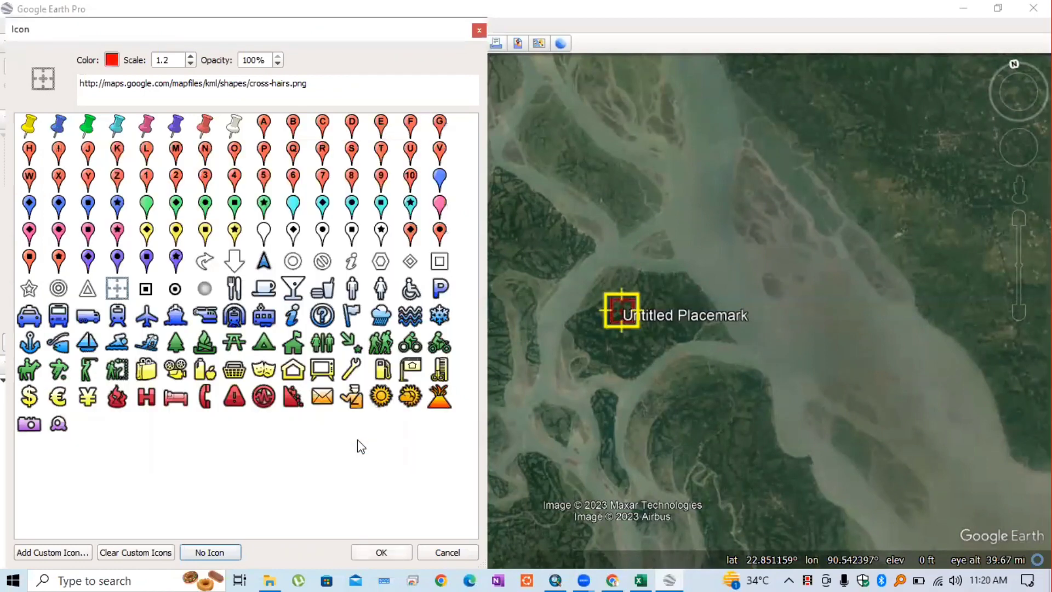
key("Return")
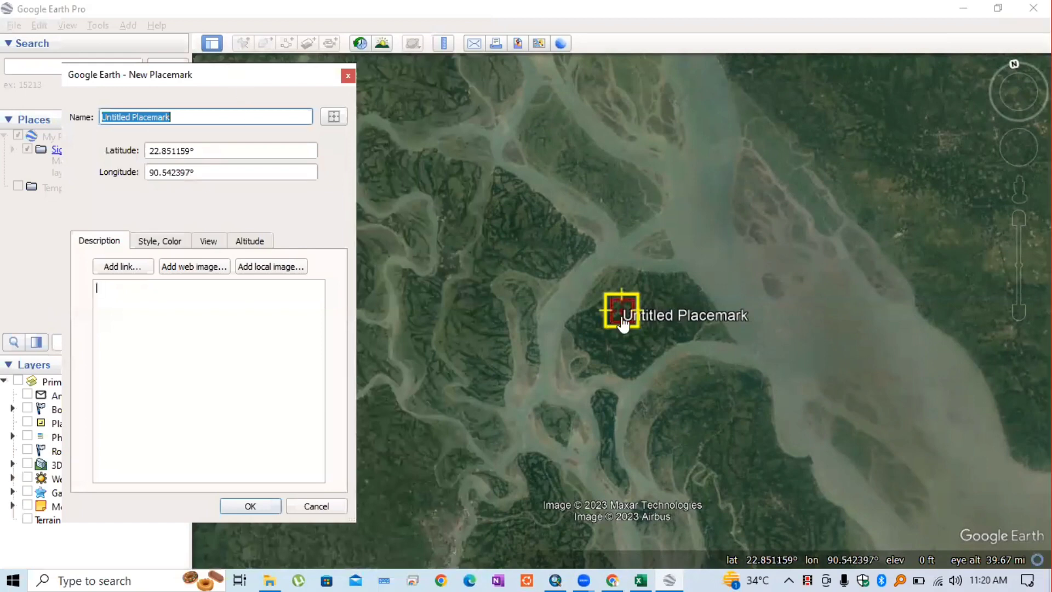
left_click_drag(238, 77, 215, 73)
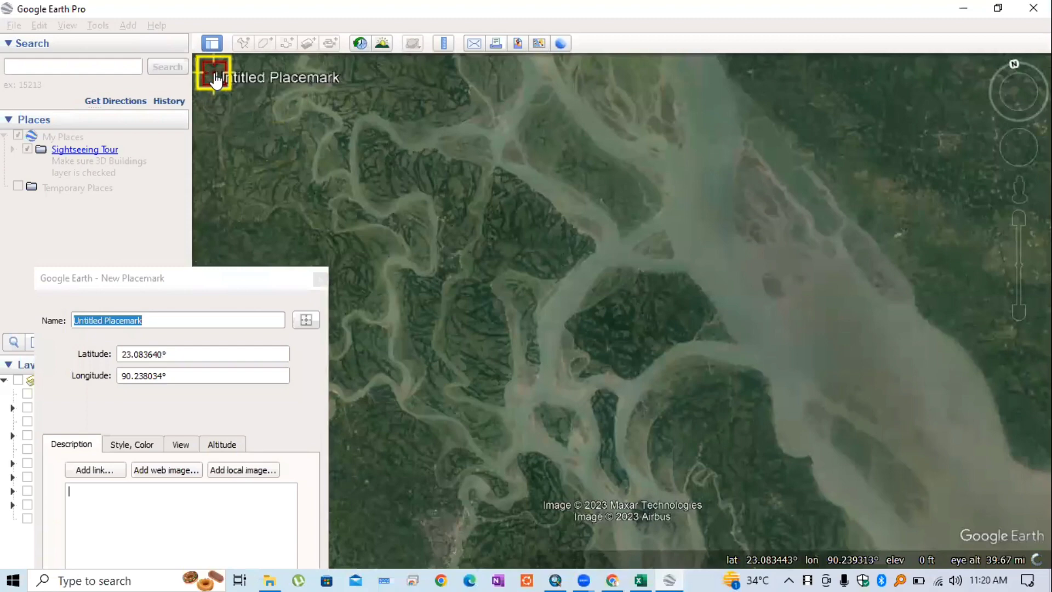
Name the upper-left corner placemark '1' and save it
left_click(163, 321)
key("ctrl+a")
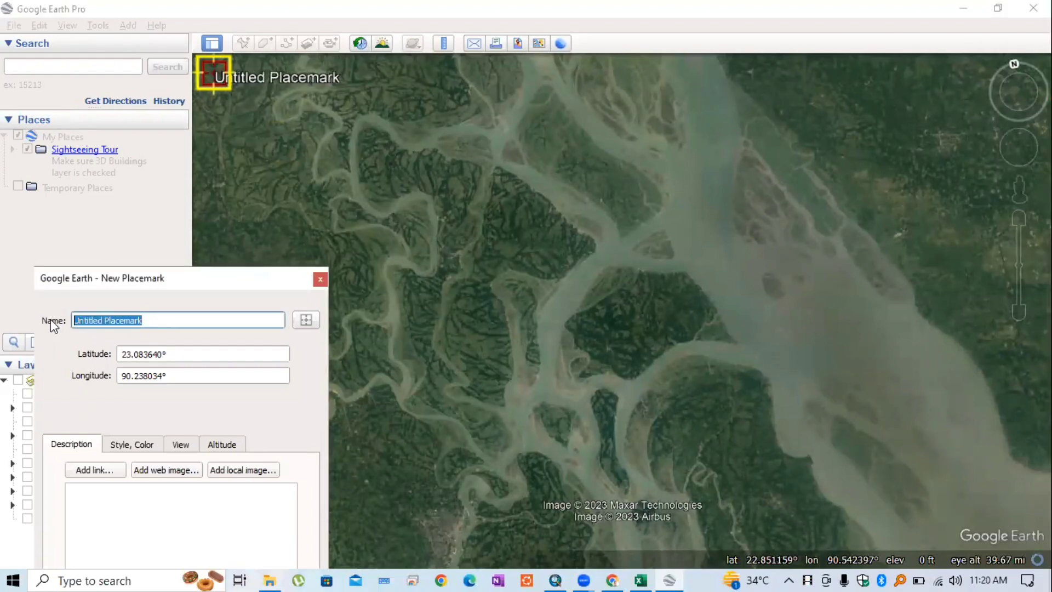
type("1")
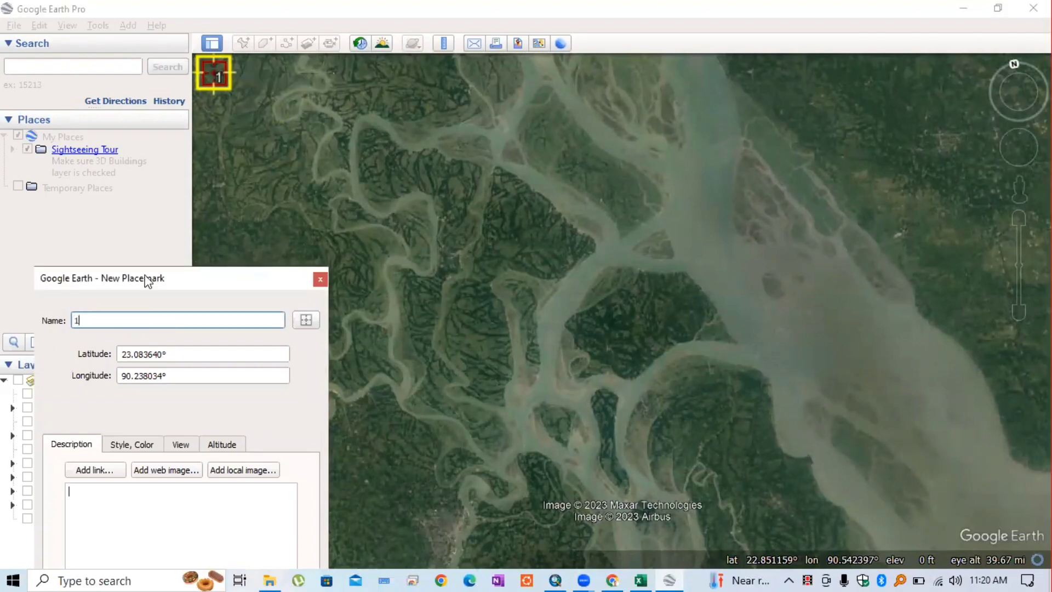
left_click_drag(146, 276, 409, 85)
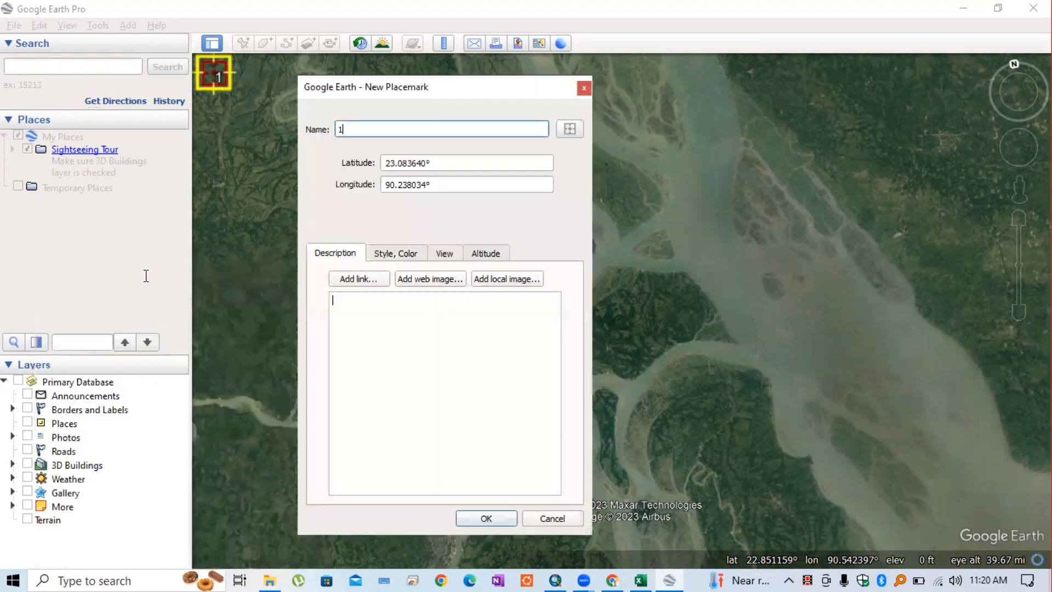
key("Return")
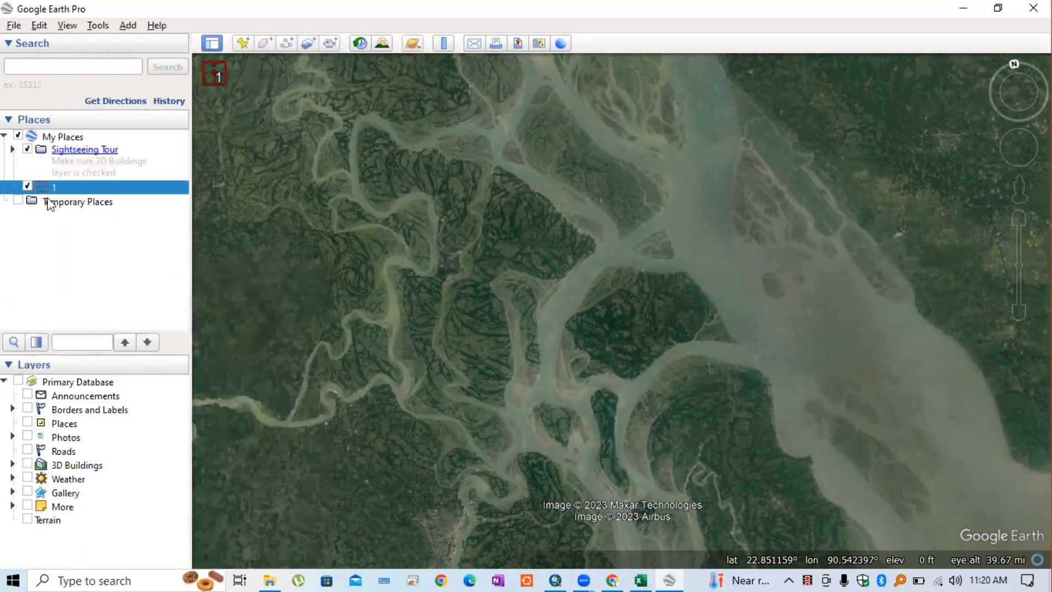
Delete the Sightseeing Tour folder from Places
right_click(60, 149)
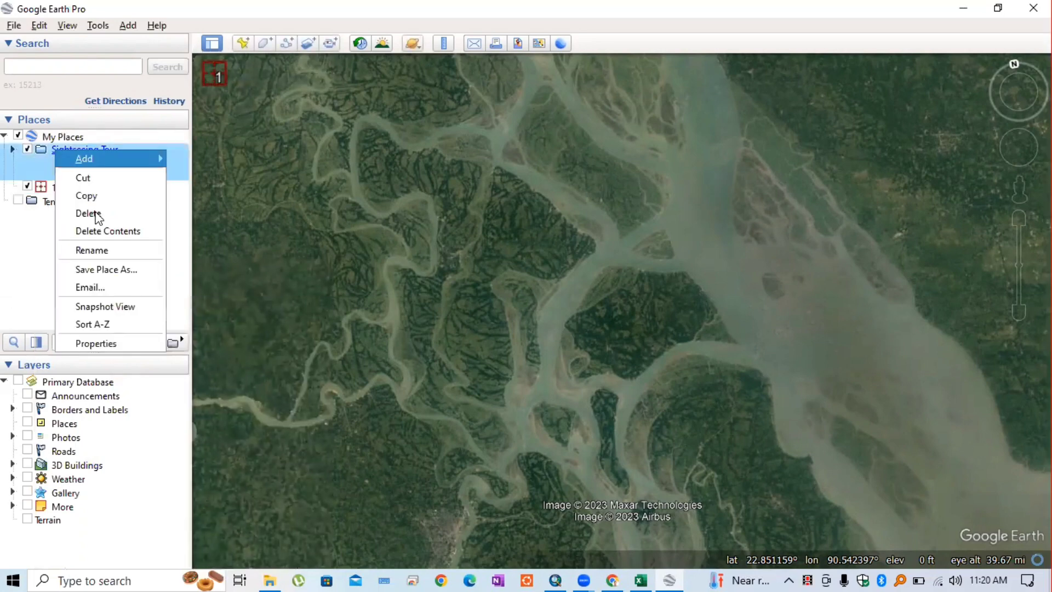
left_click(91, 212)
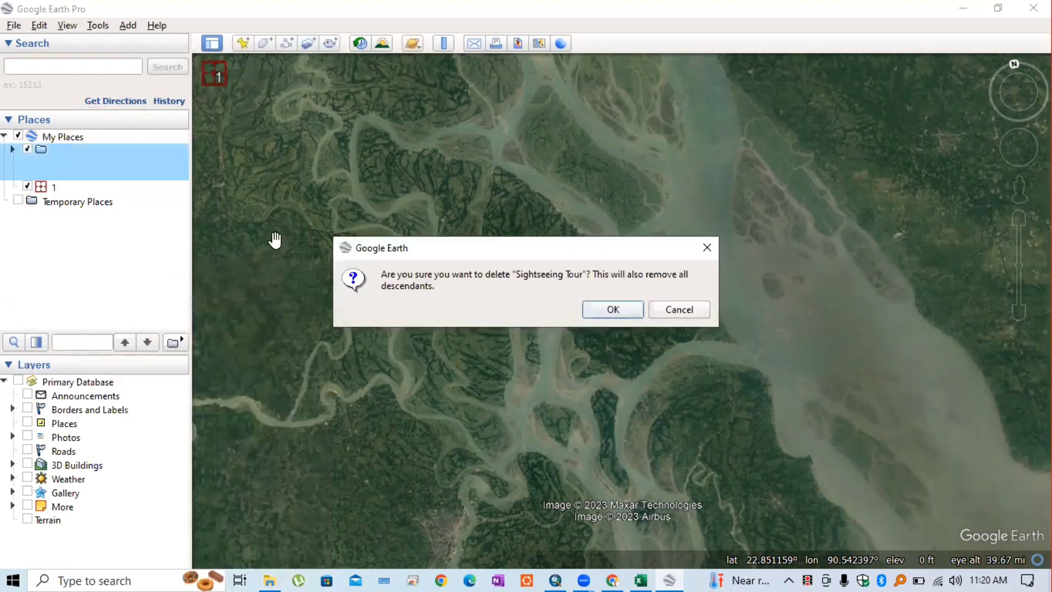
key("Return")
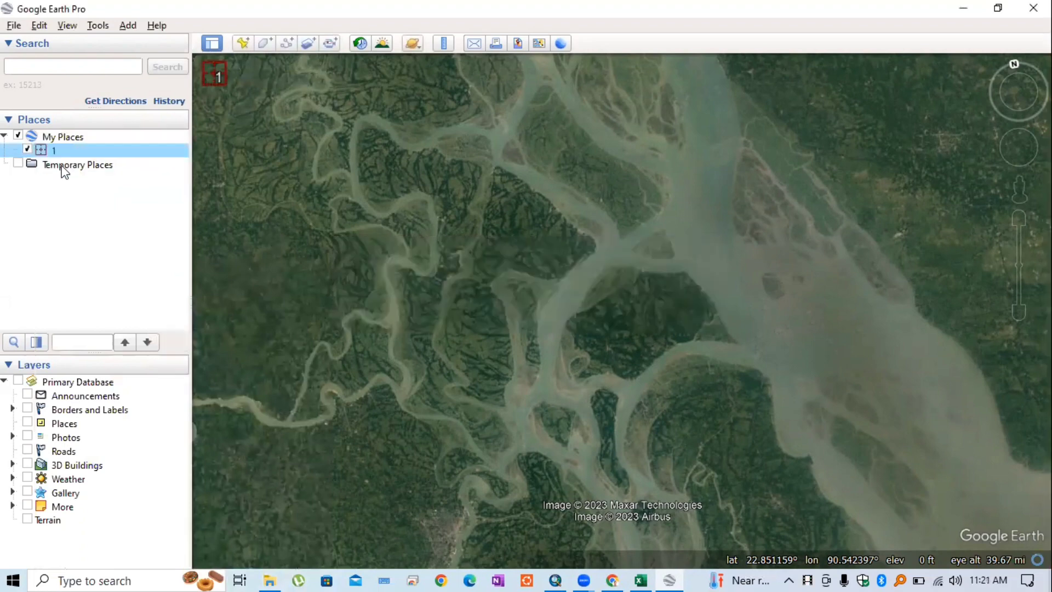
Add a placemark at the top-right corner of the view and save it as '2'
left_click(244, 47)
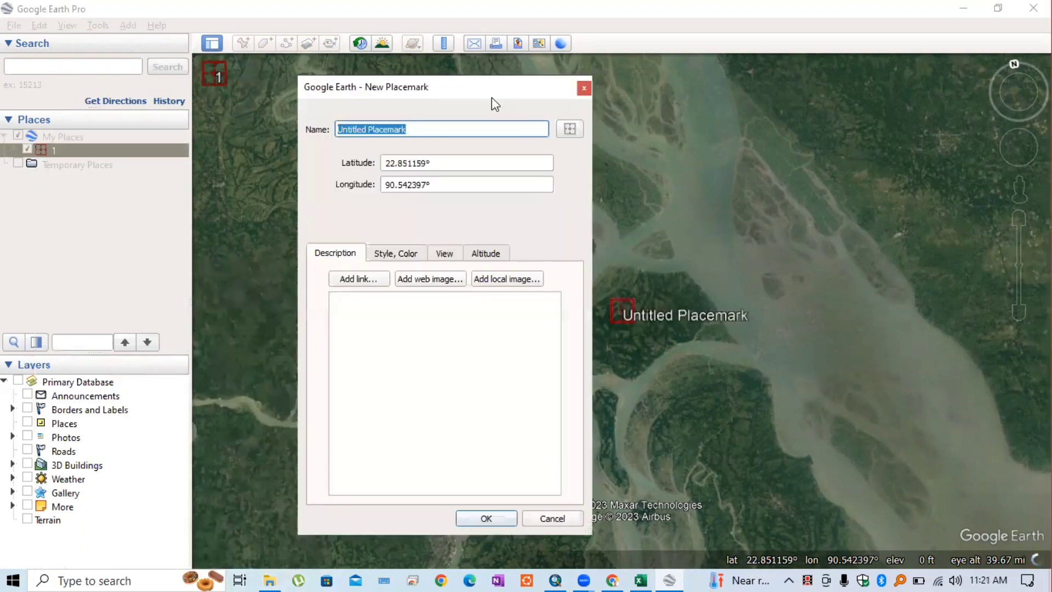
left_click_drag(483, 84, 170, 129)
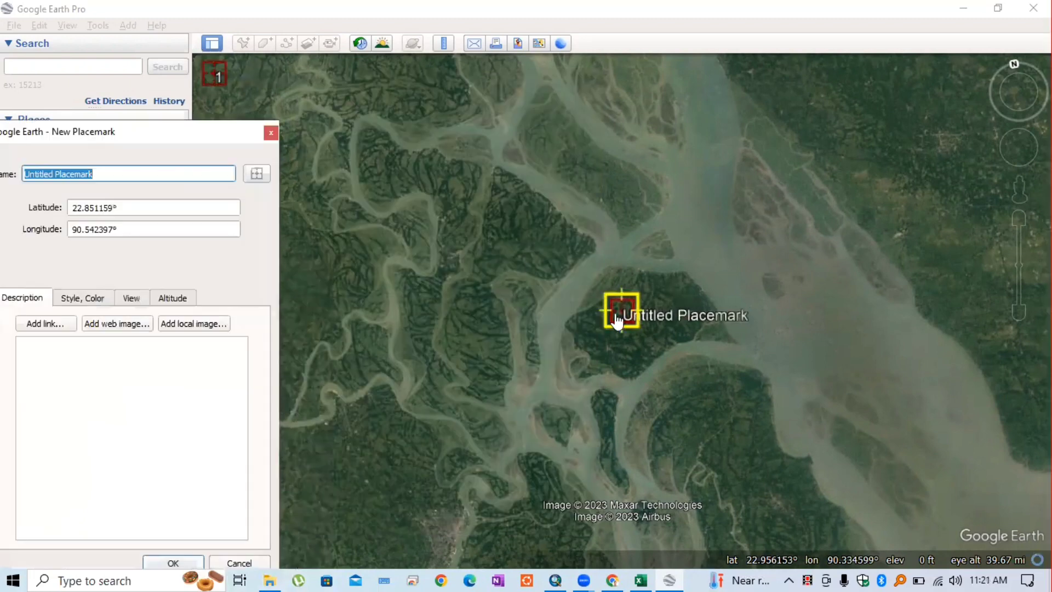
left_click_drag(620, 317, 1023, 99)
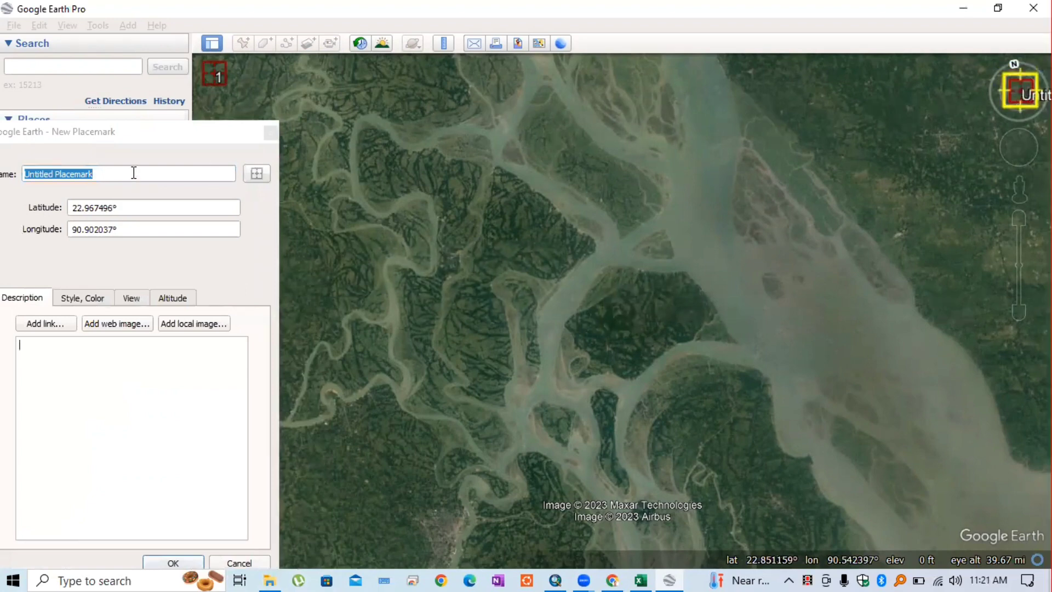
left_click_drag(8, 181, 0, 183)
type("2")
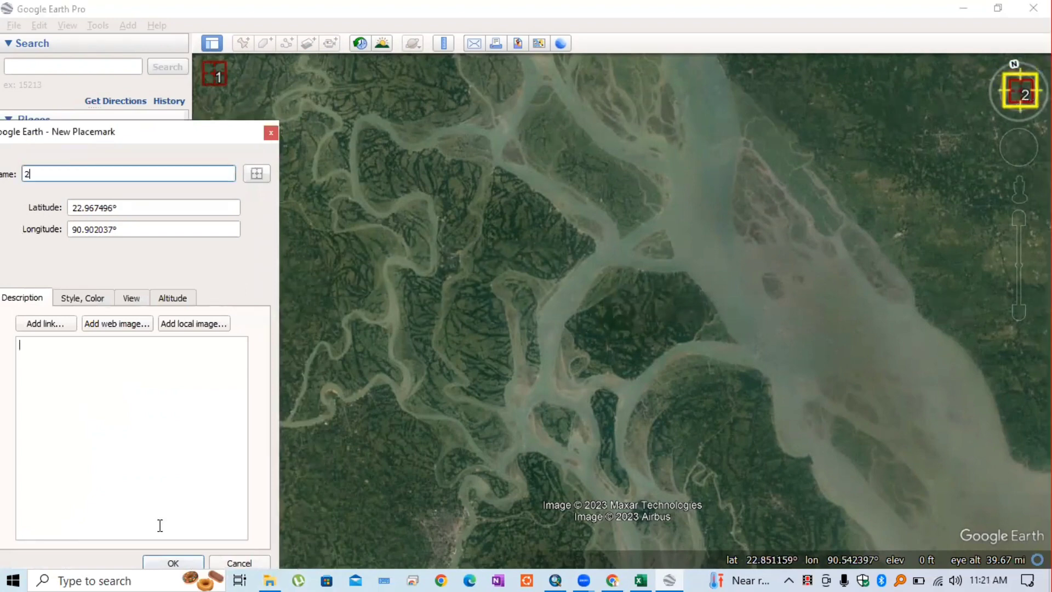
key("Return")
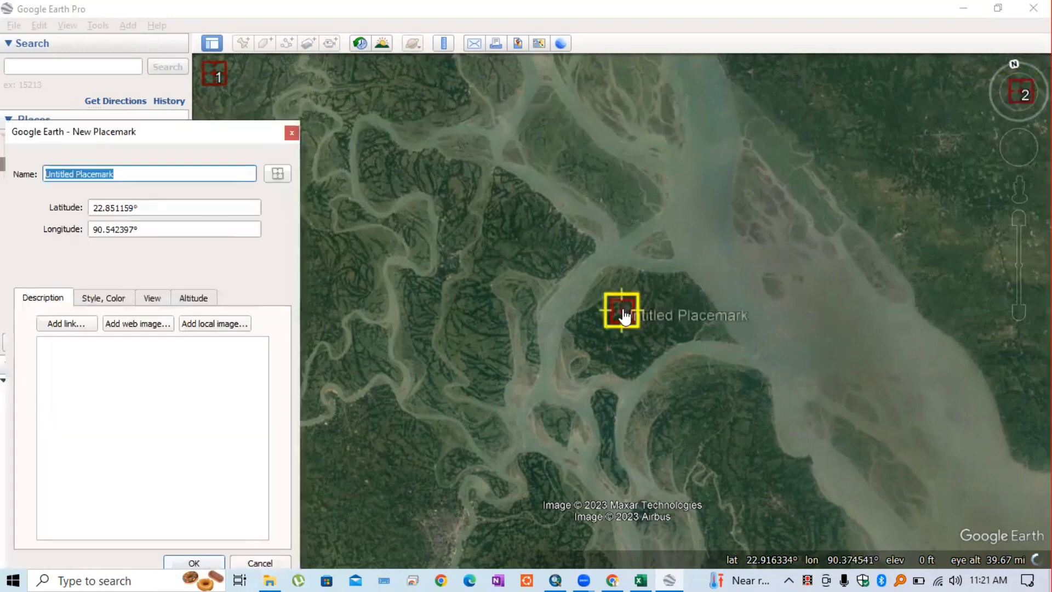
Place the next placemark at the bottom-right corner and save it as '3'
left_click_drag(625, 314, 1022, 518)
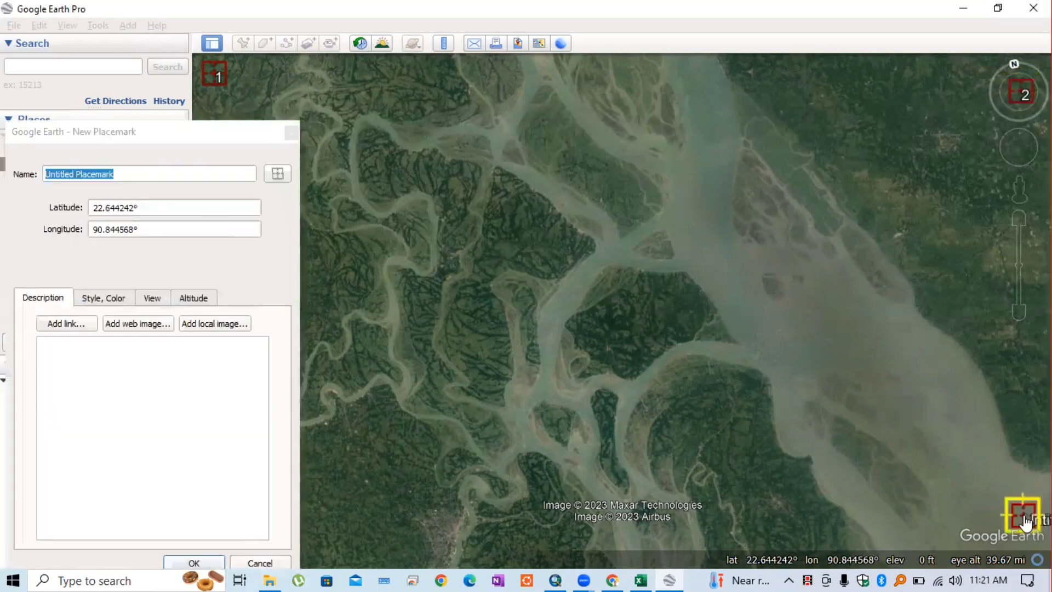
left_click(137, 172)
key("ctrl+a")
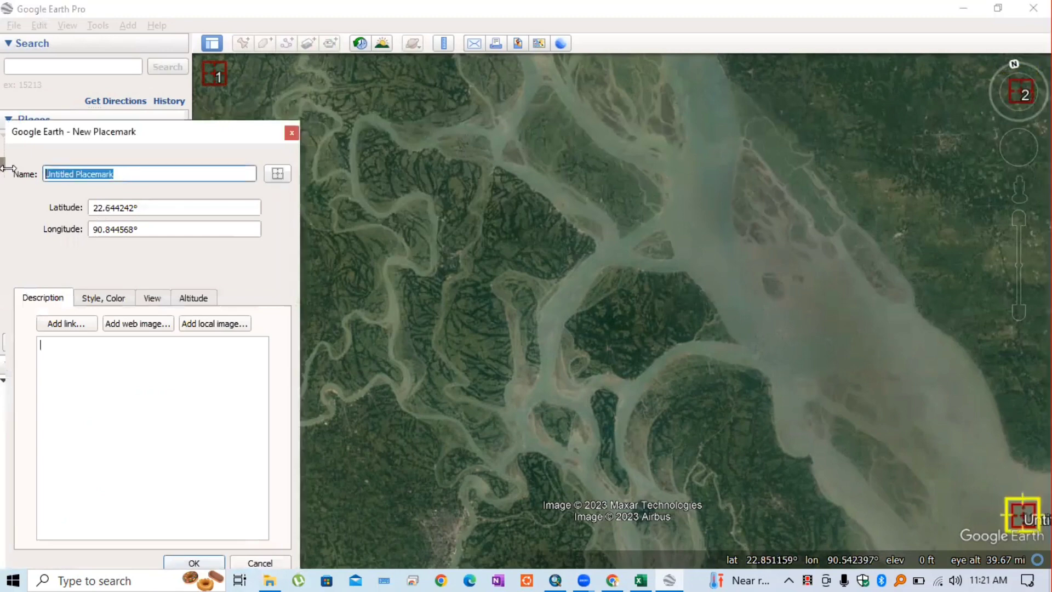
type("3")
key("Return")
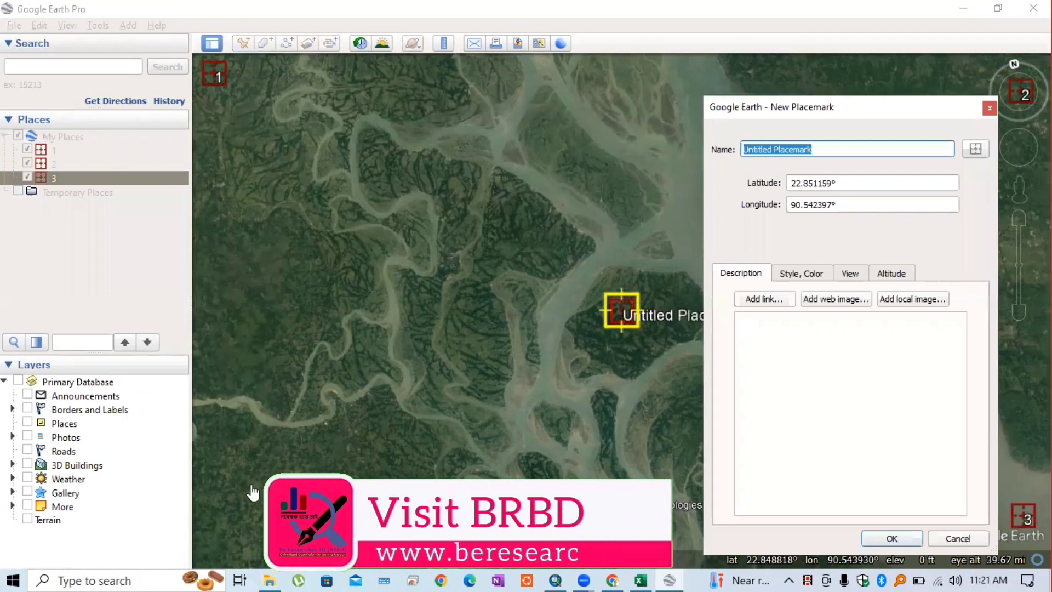
Drag the new placemark to the bottom-left corner and save it as '4'
left_click(252, 487)
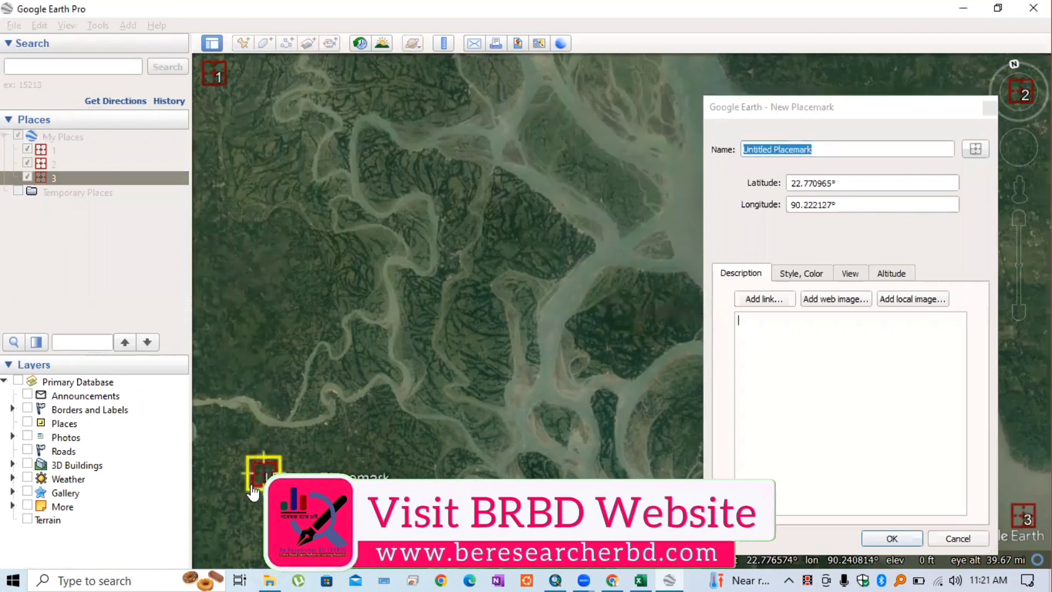
left_click_drag(252, 492, 215, 542)
left_click(830, 150)
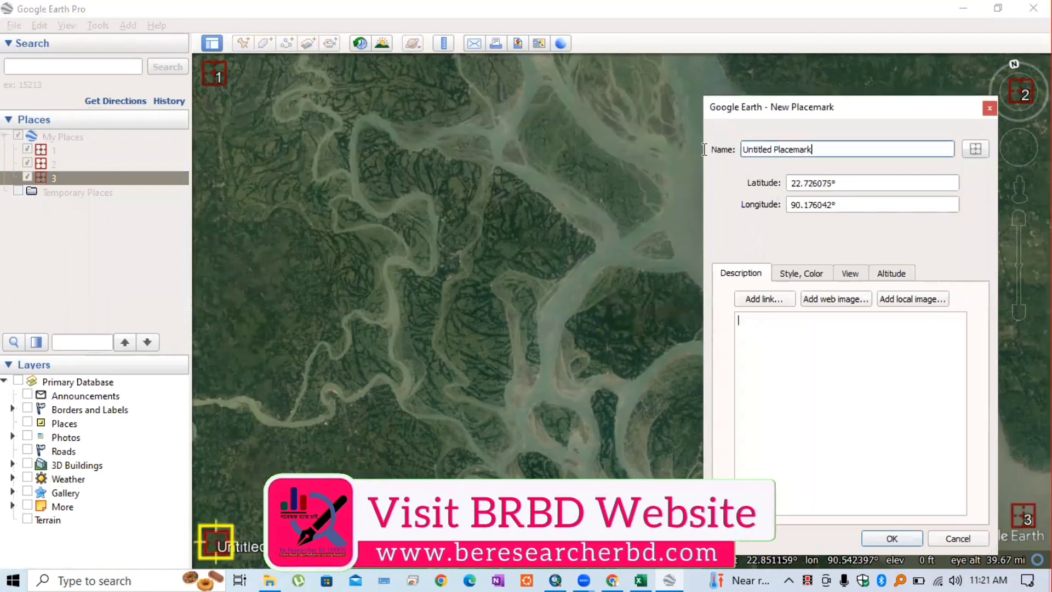
key("ctrl+a")
type("4")
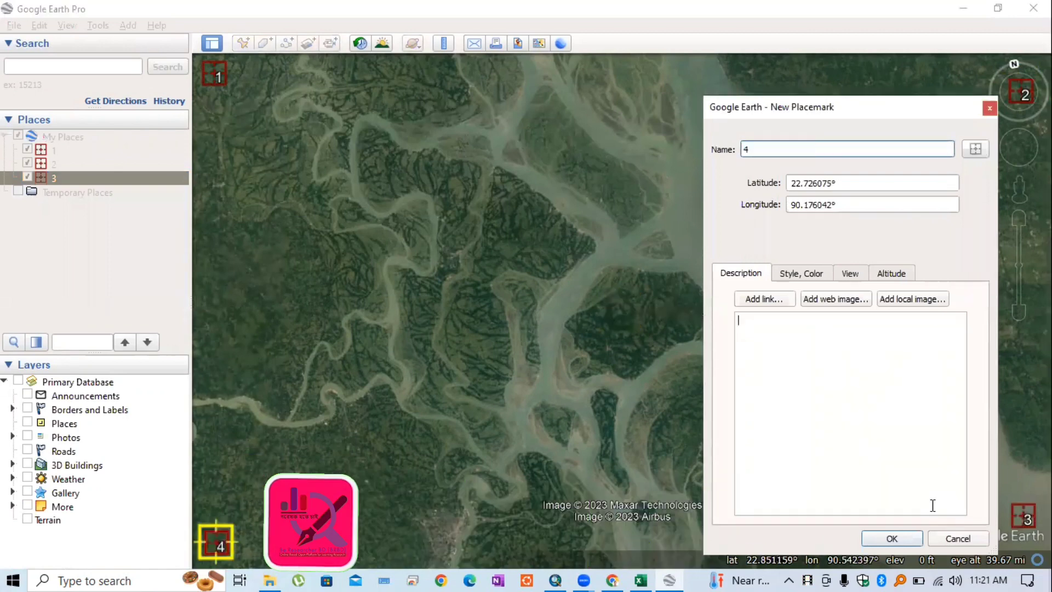
left_click(892, 538)
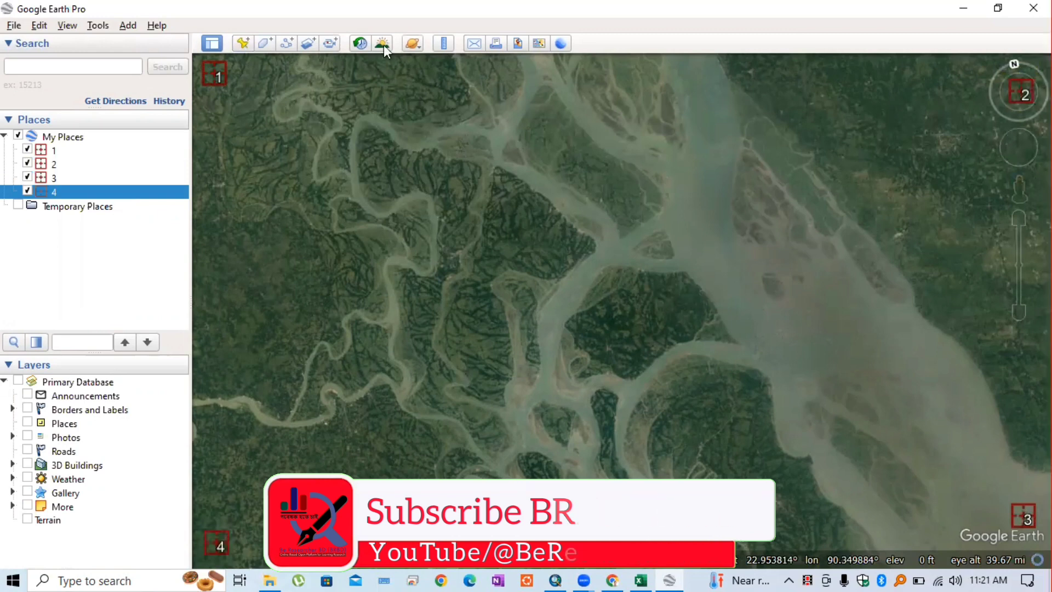
In Save Image mode, turn off Title and Description, Legend and Compass, keeping only the scale
left_click(517, 43)
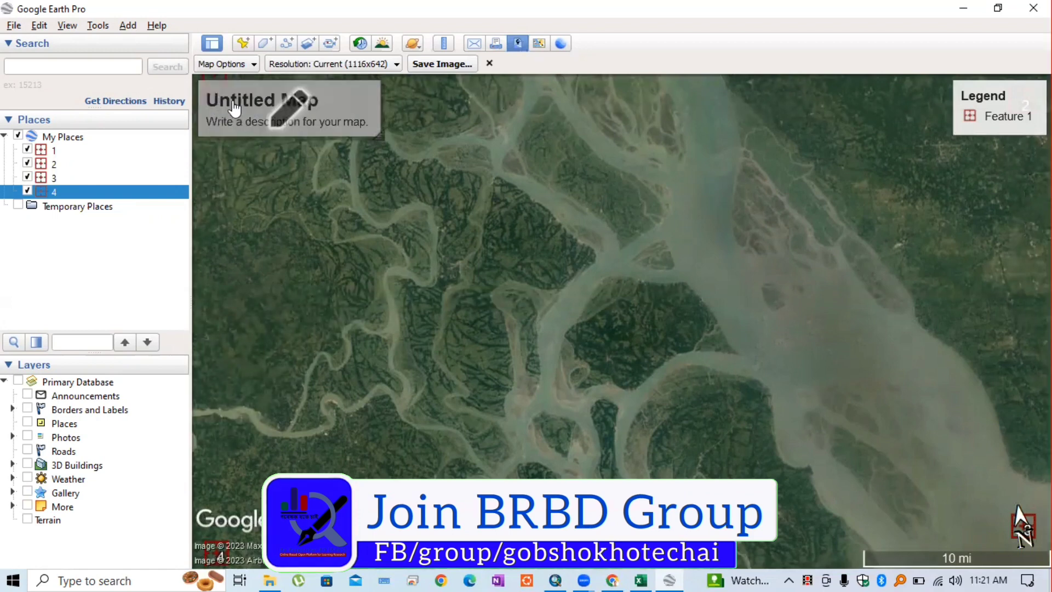
left_click(254, 65)
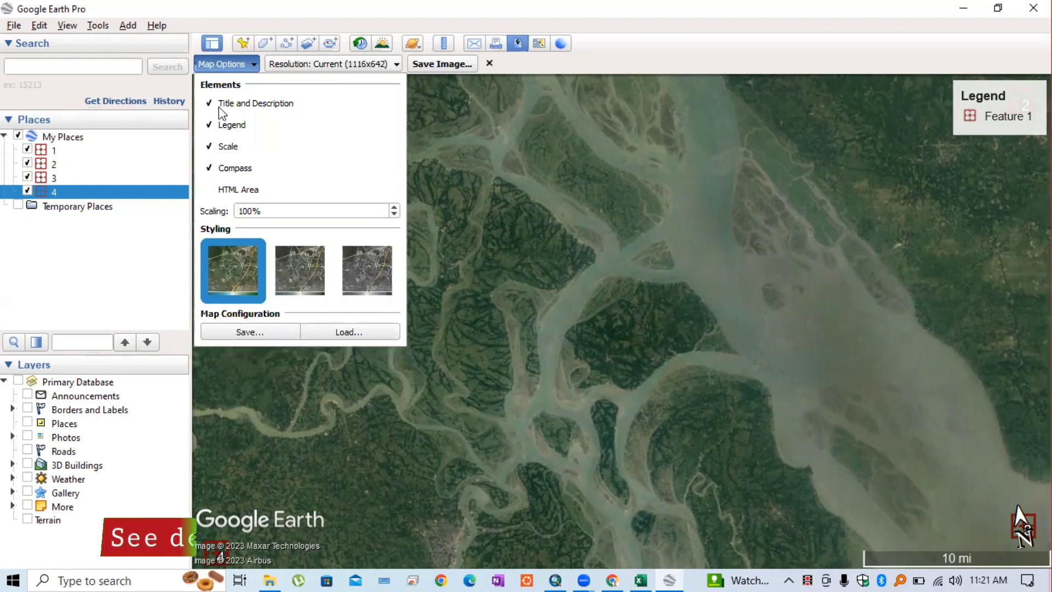
left_click(221, 107)
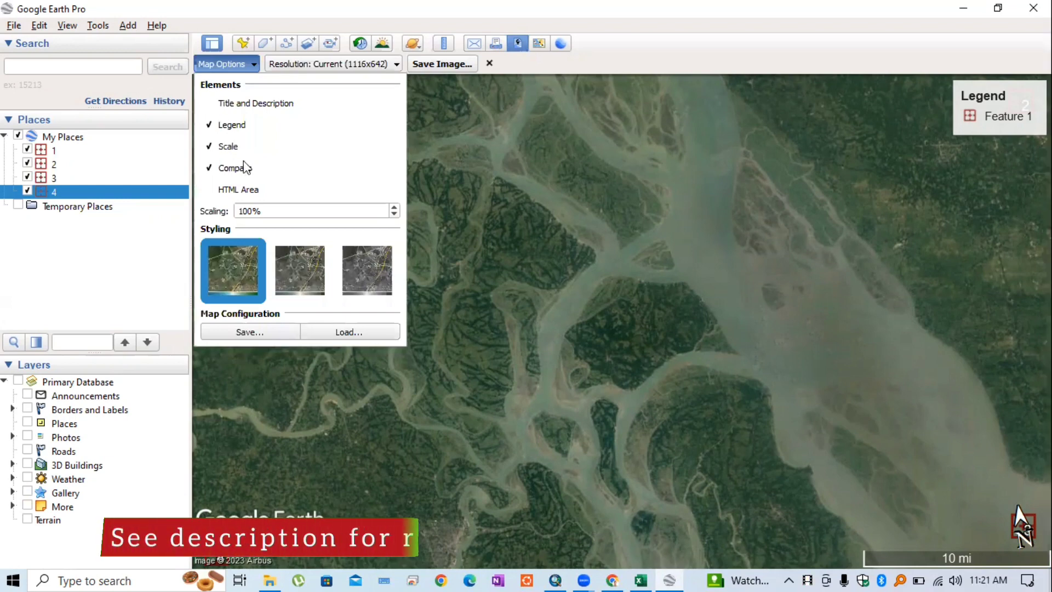
left_click(235, 127)
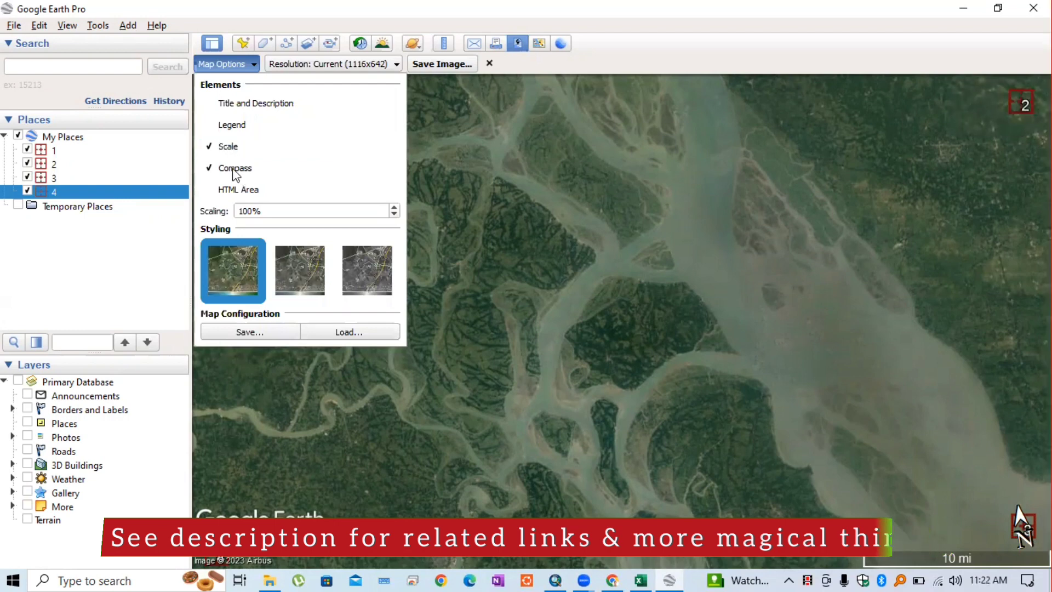
left_click(235, 170)
left_click(235, 170)
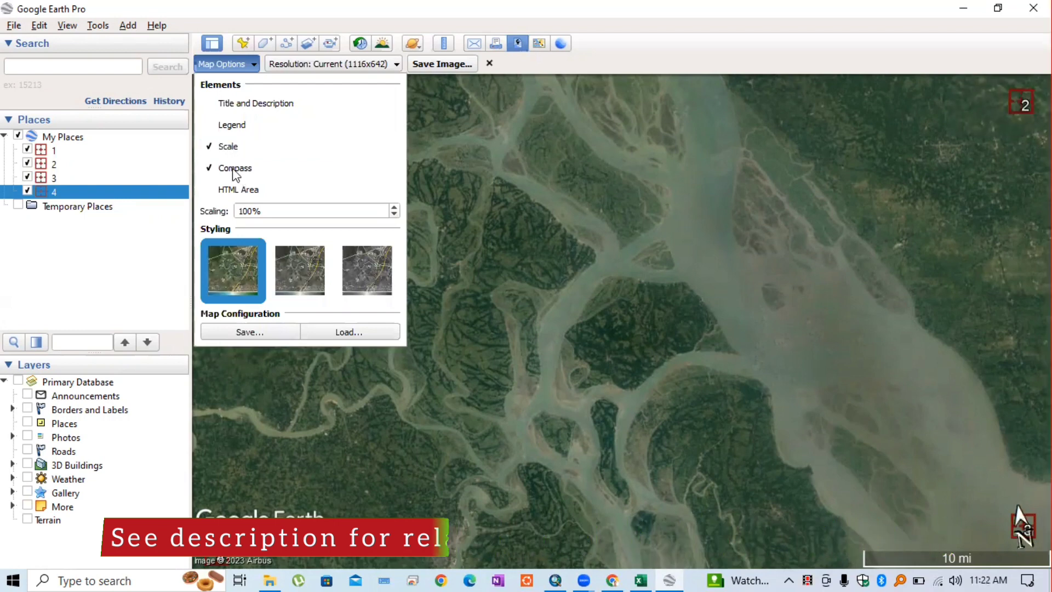
left_click(235, 170)
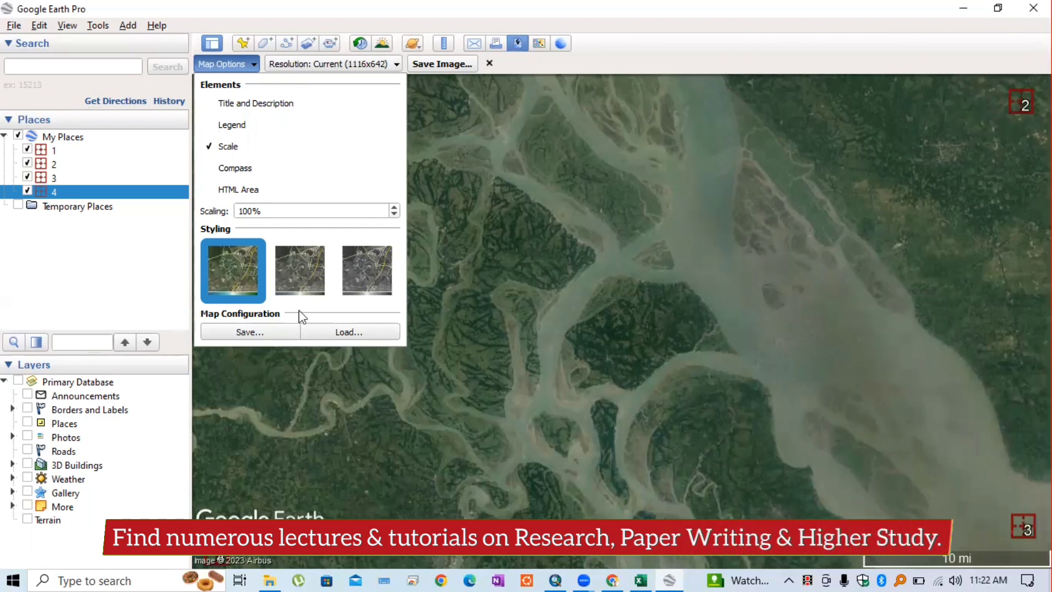
left_click(365, 65)
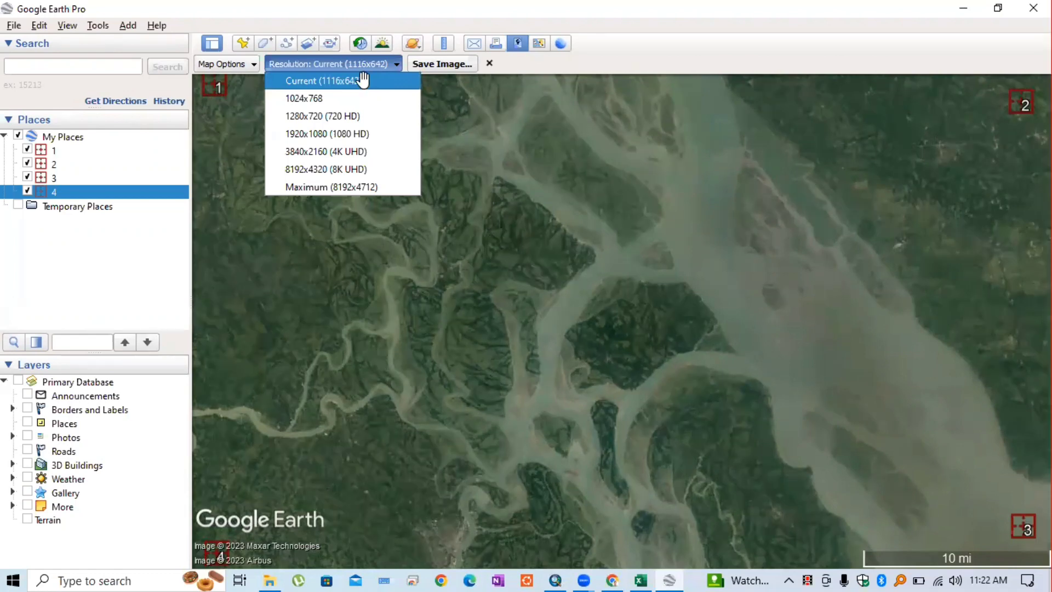
Keep the Current resolution and save the map image as googleEarth.jpg in D:\BRBD
left_click(380, 61)
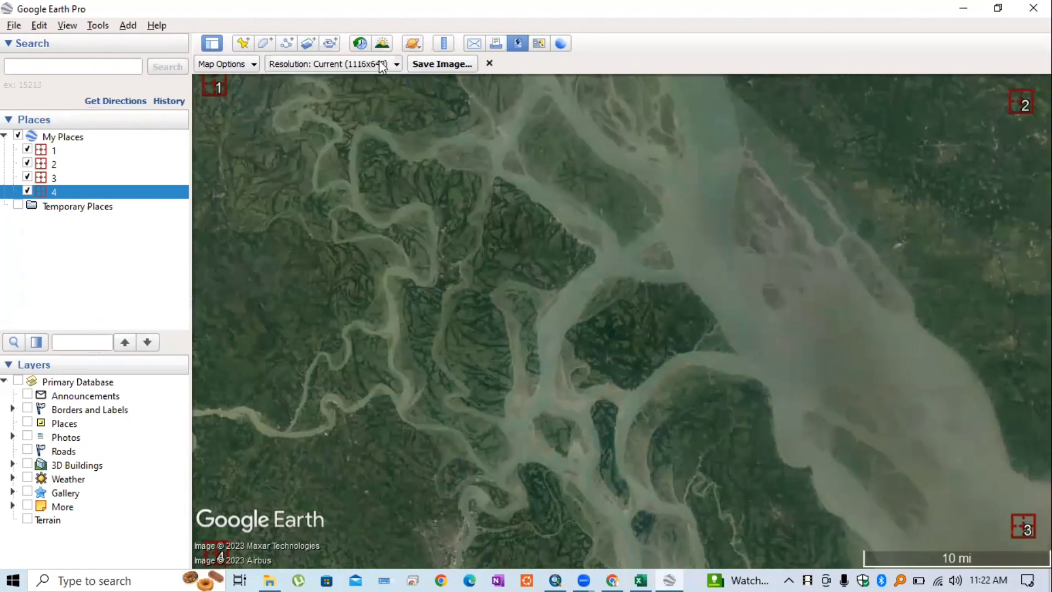
left_click(436, 63)
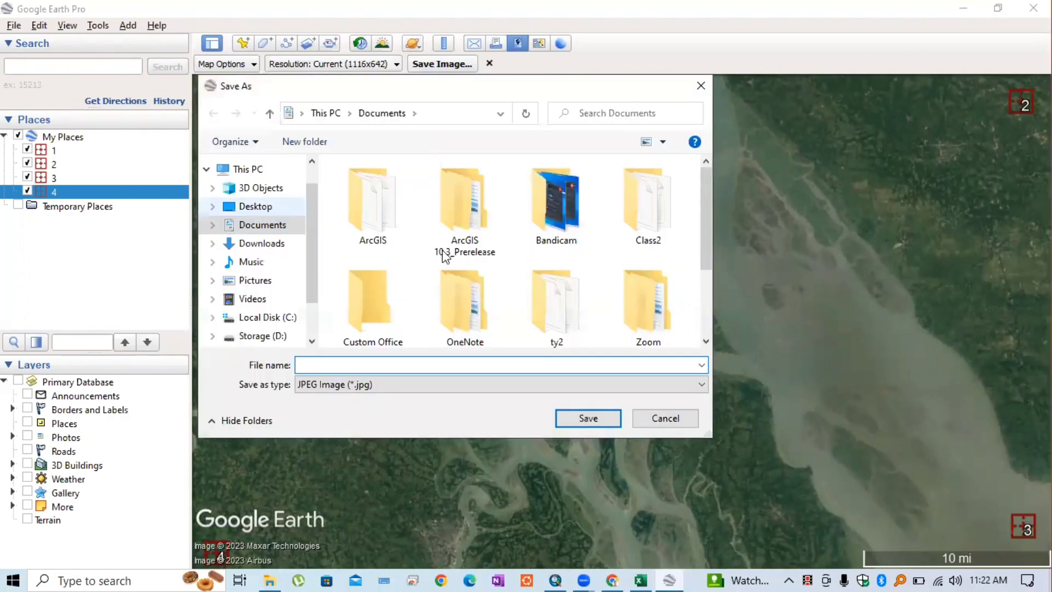
left_click(263, 336)
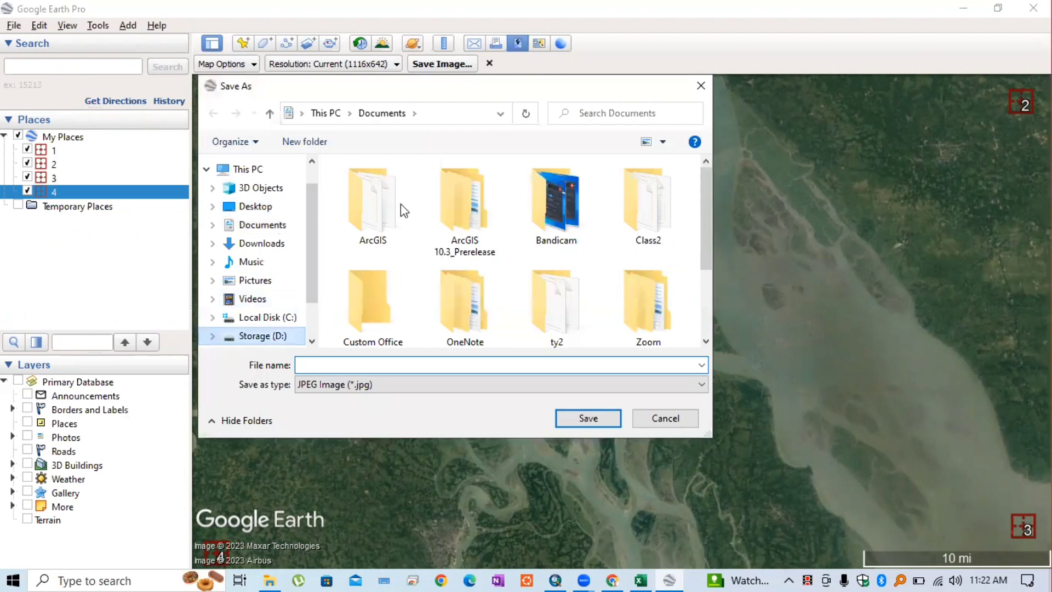
left_click(581, 413)
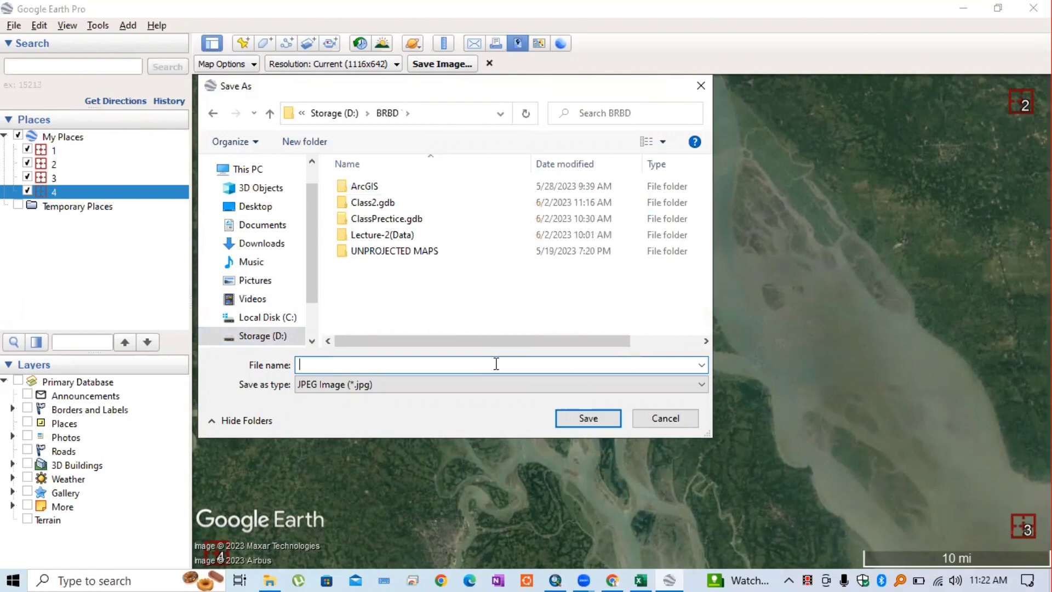
type("googleEarth")
key("Return")
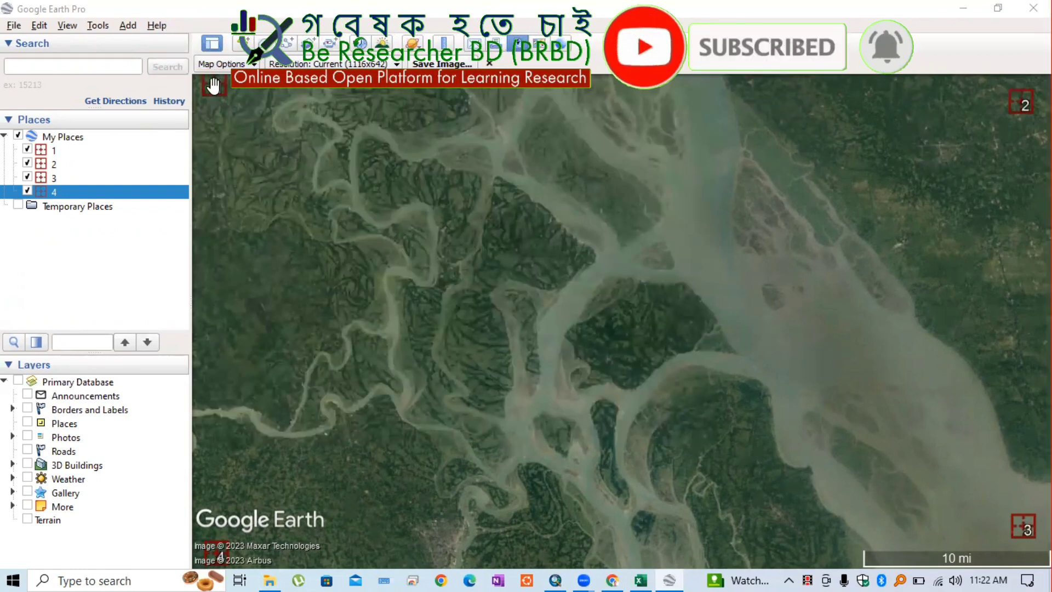
left_click(55, 151)
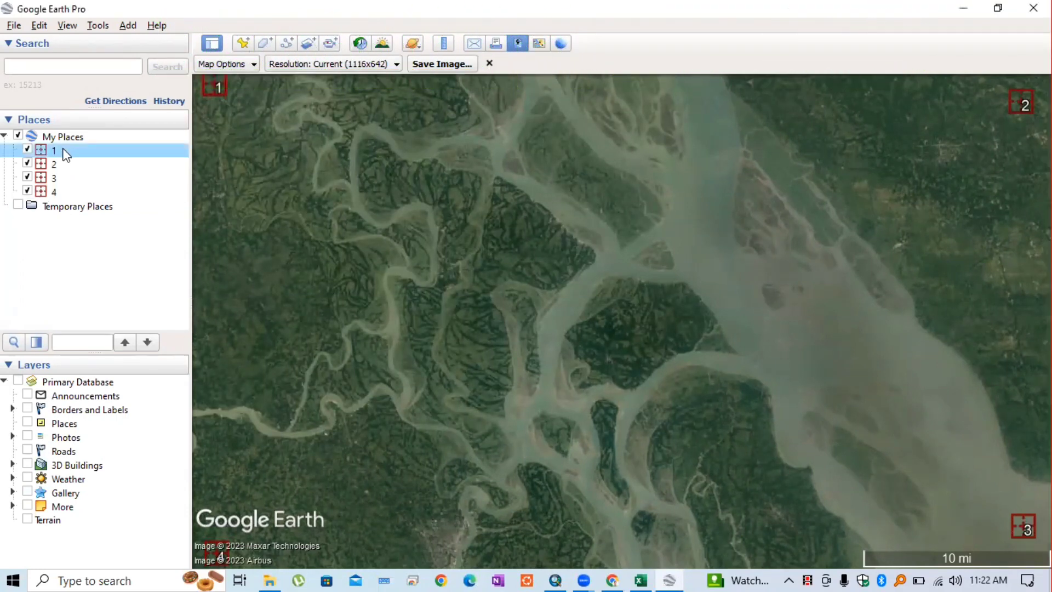
right_click(64, 152)
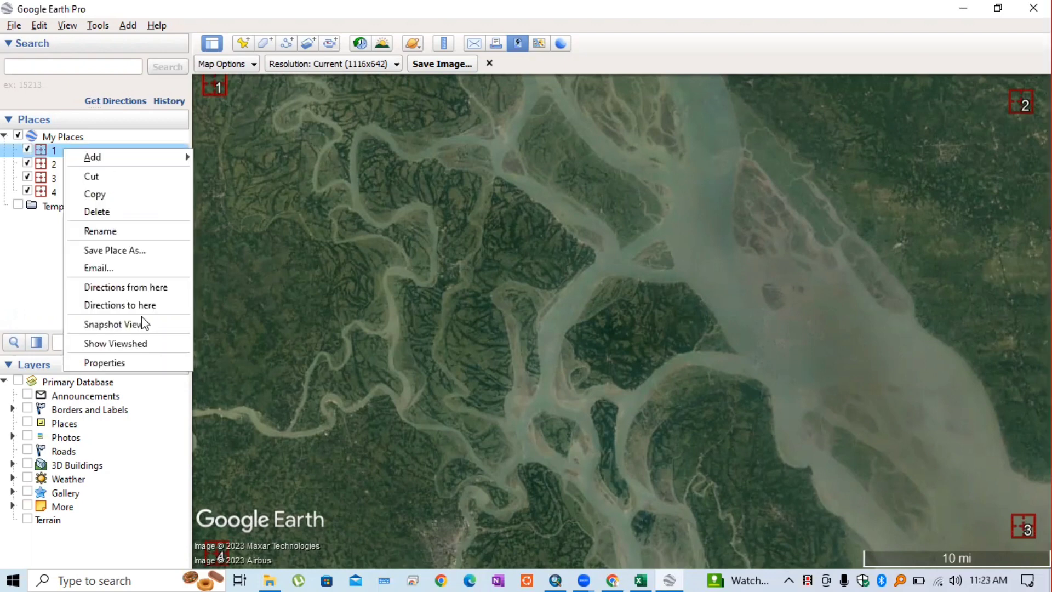
left_click(105, 362)
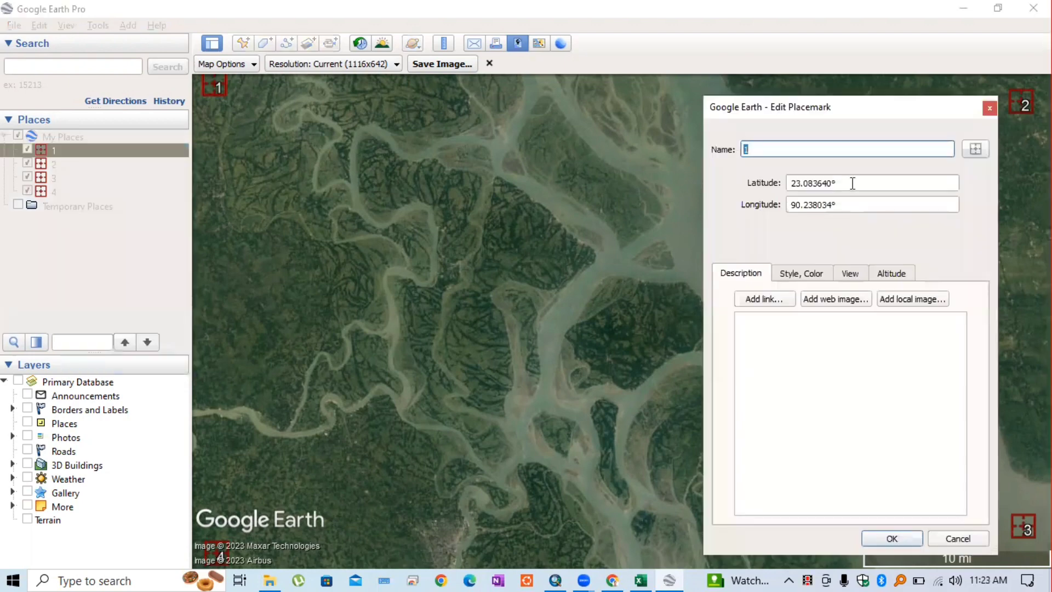
left_click_drag(853, 183, 757, 182)
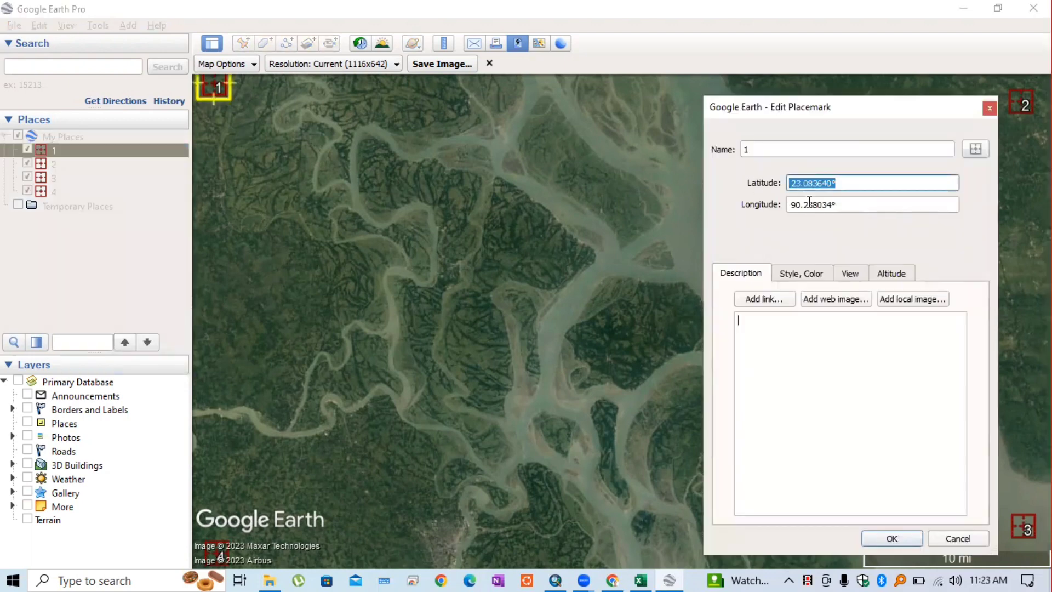
key("Tab")
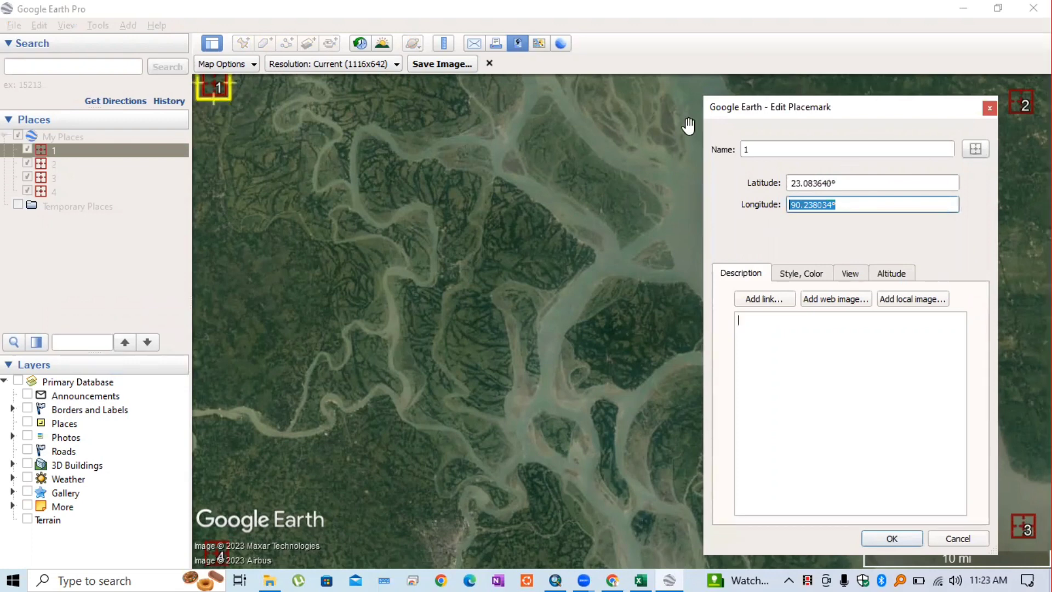
key("shift+Tab")
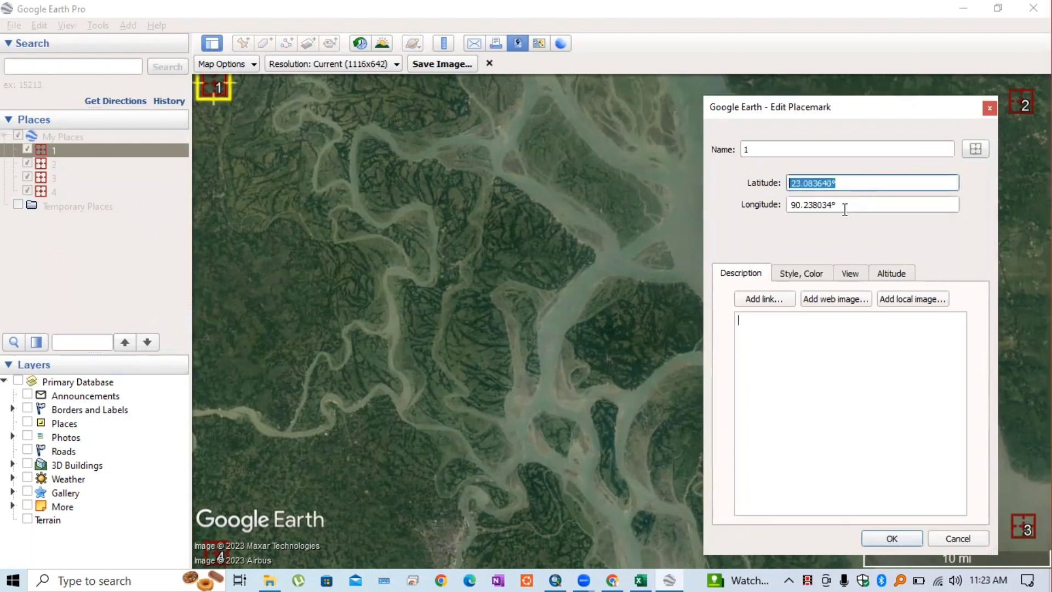
key("Tab")
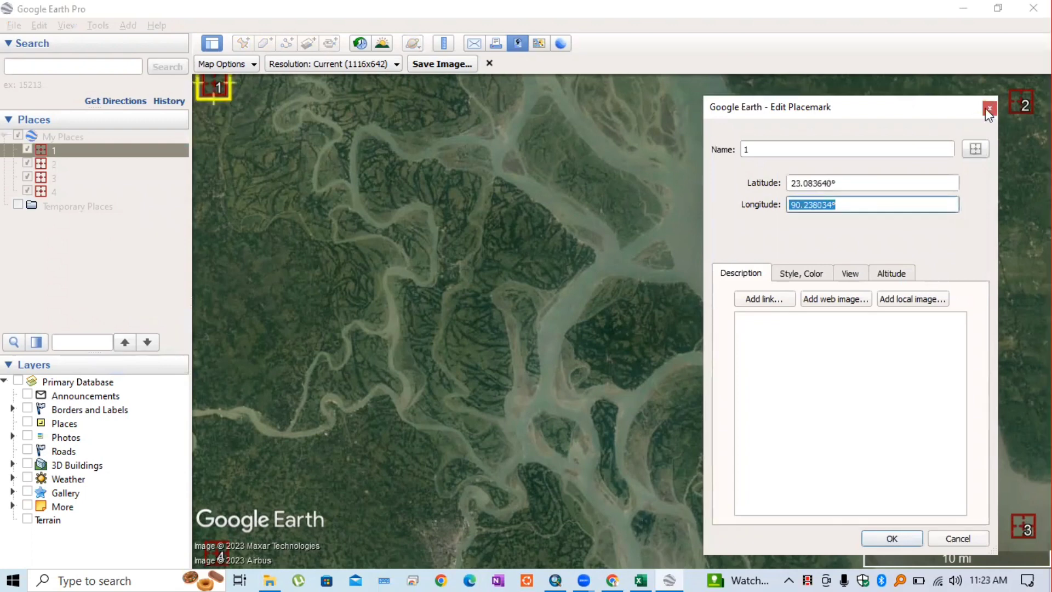
key("Return")
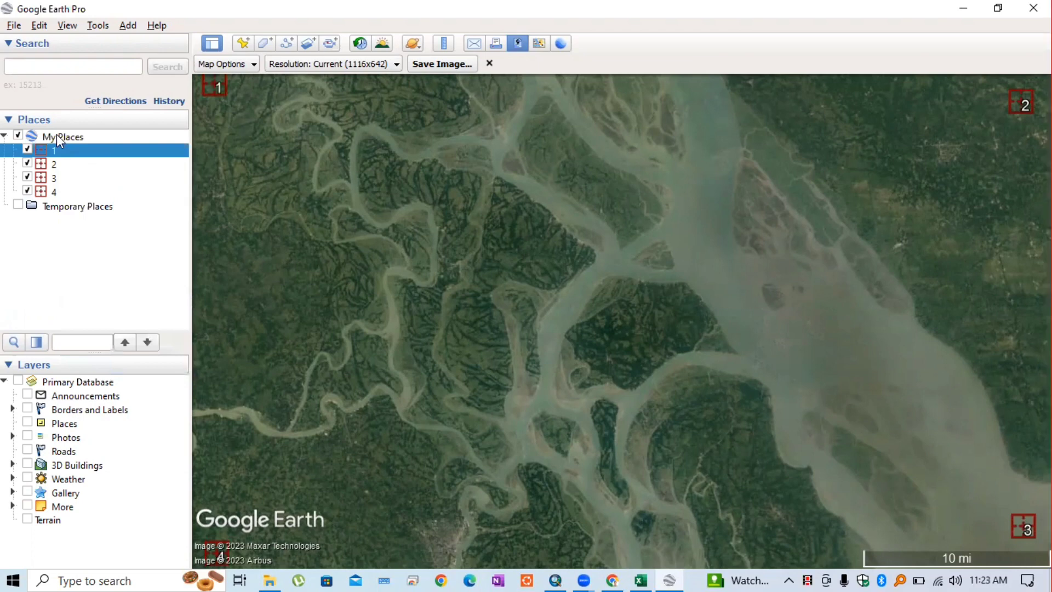
Export My Places with its four corner placemarks to BRBD as My Places.kmz
right_click(57, 136)
left_click(46, 251)
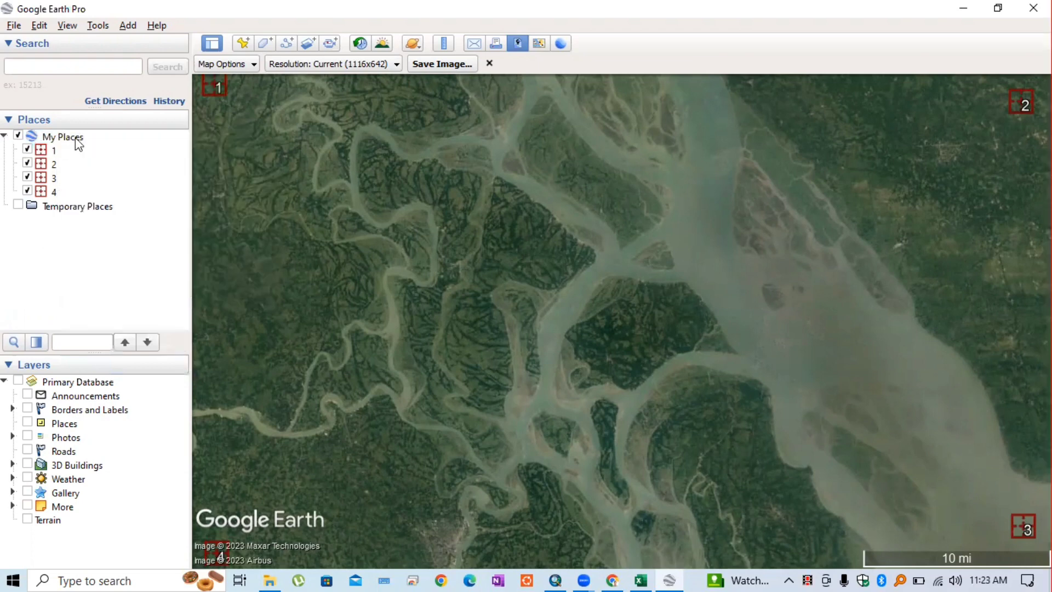
left_click(70, 135)
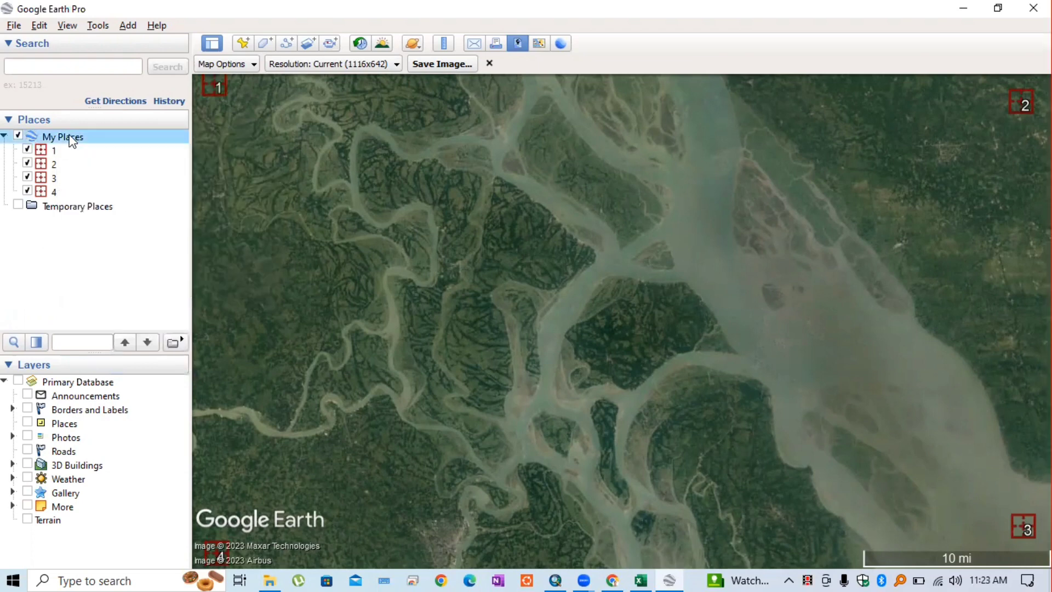
right_click(71, 142)
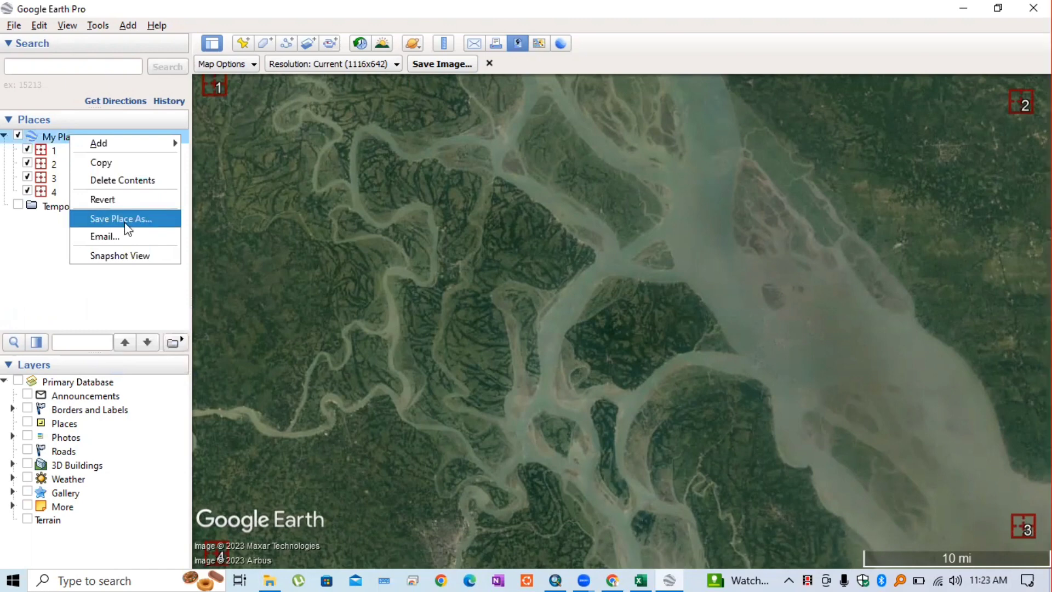
left_click(126, 220)
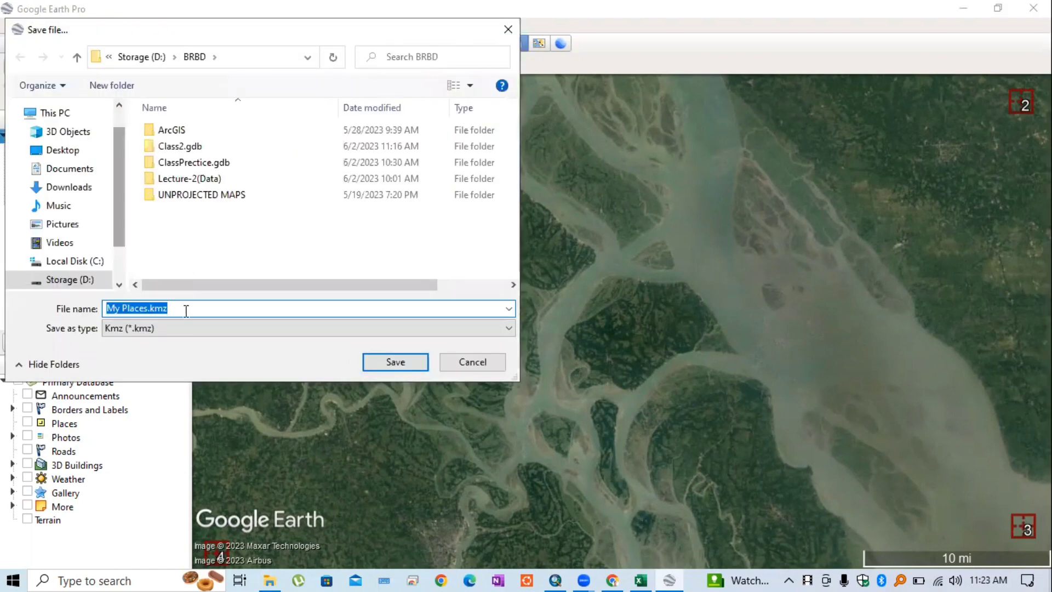
left_click(200, 313)
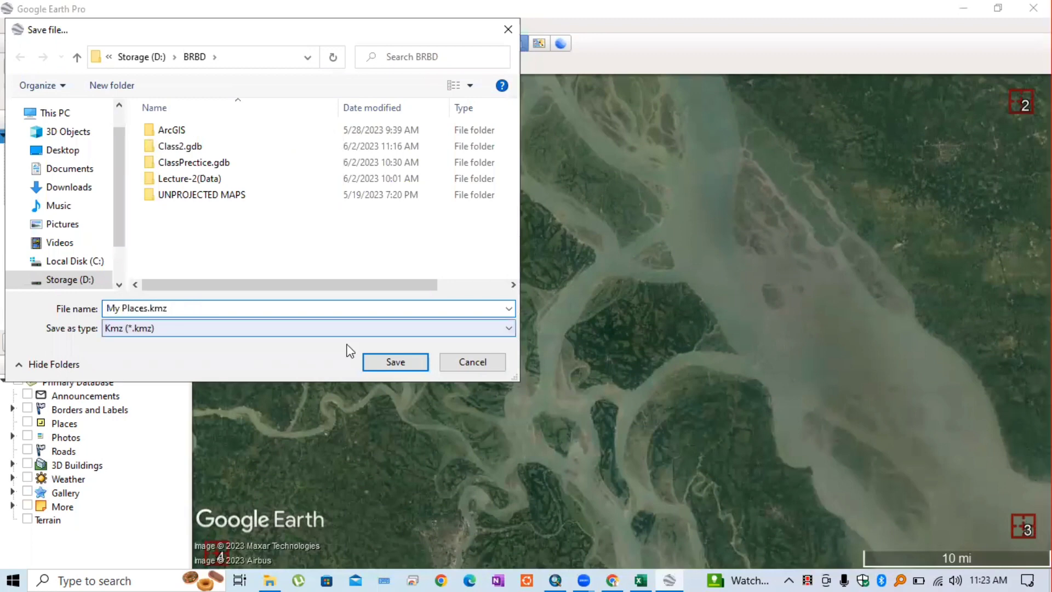
left_click(404, 363)
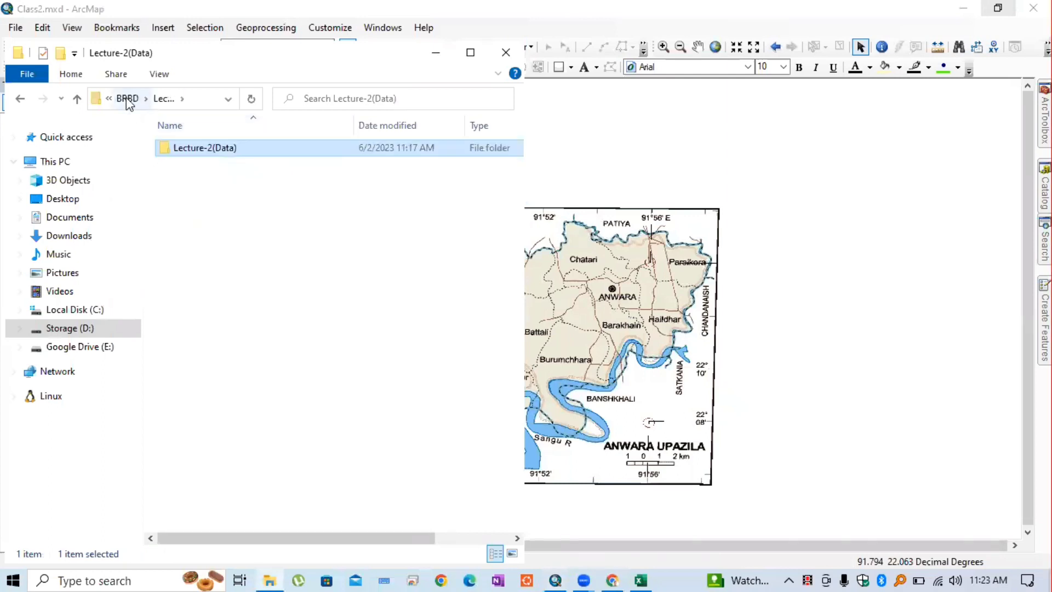
Reopen My Places.kmz from the BRBD folder to load the four corner placemarks into Google Earth Pro
left_click(128, 100)
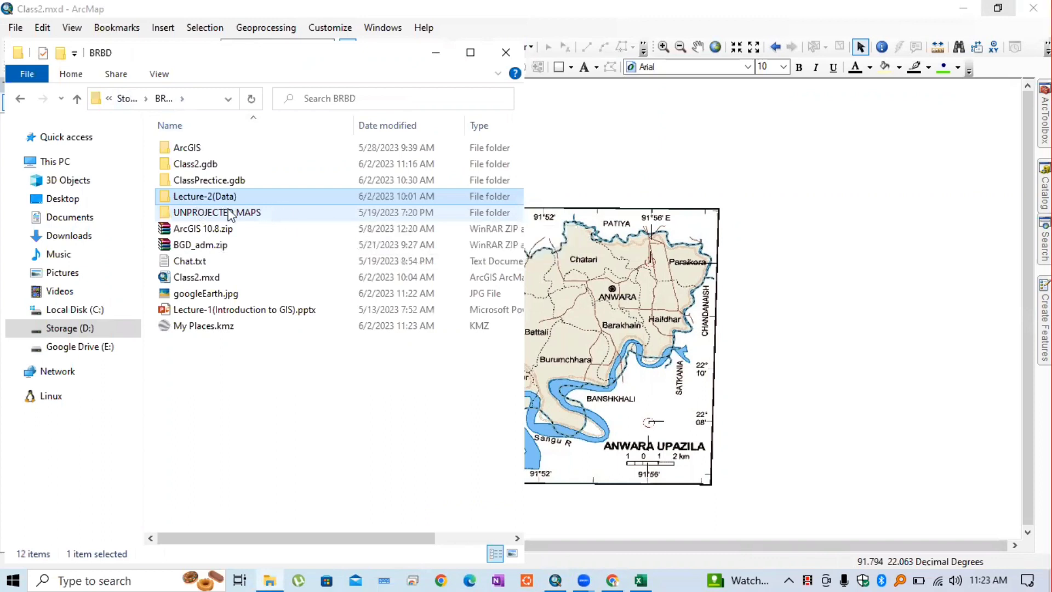
double_click(205, 329)
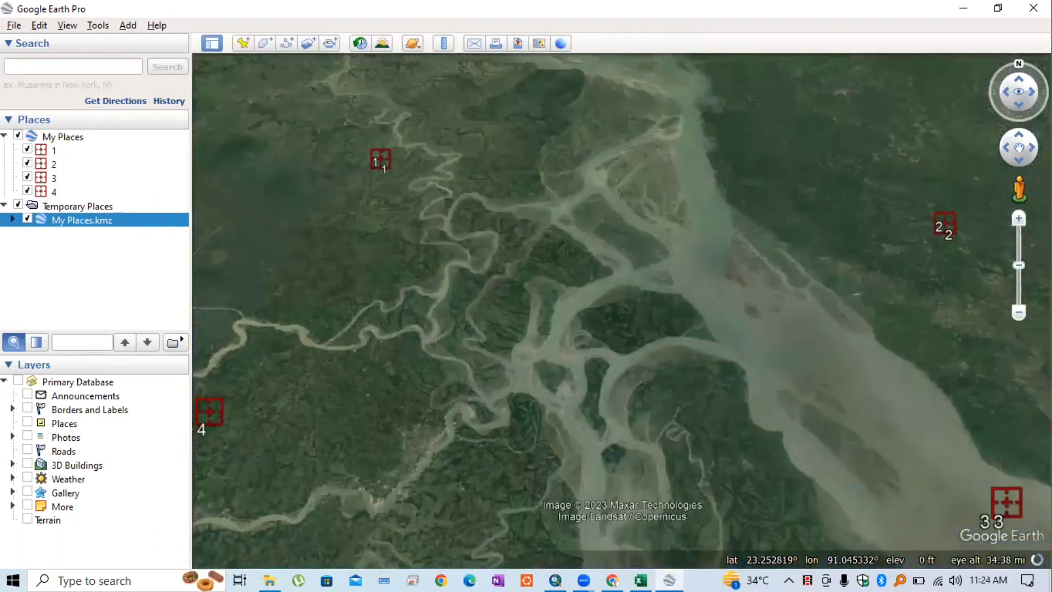
Close Google Earth Pro and File Explorer to return to ArcMap's Class2.mxd
left_click(1034, 8)
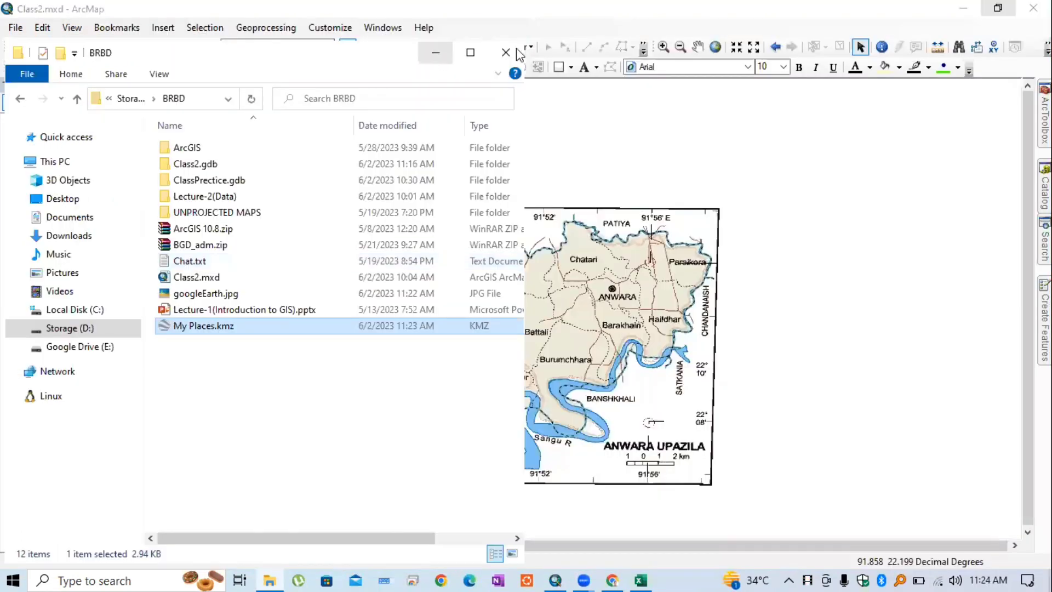
left_click(506, 52)
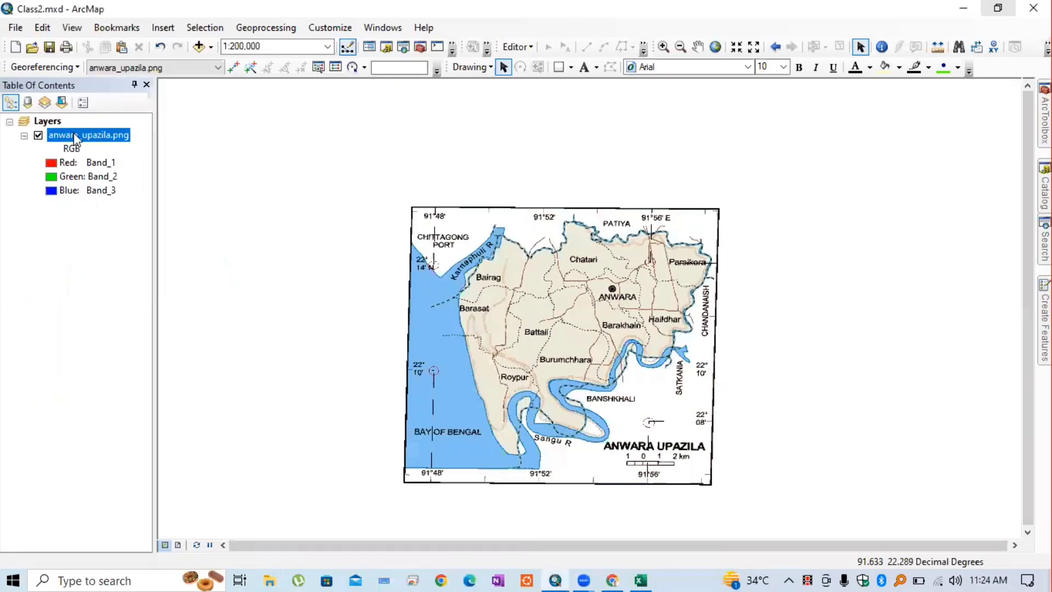
Remove the anwara_upazila.png layer from the Table of Contents, leaving Class2.mxd empty
right_click(115, 163)
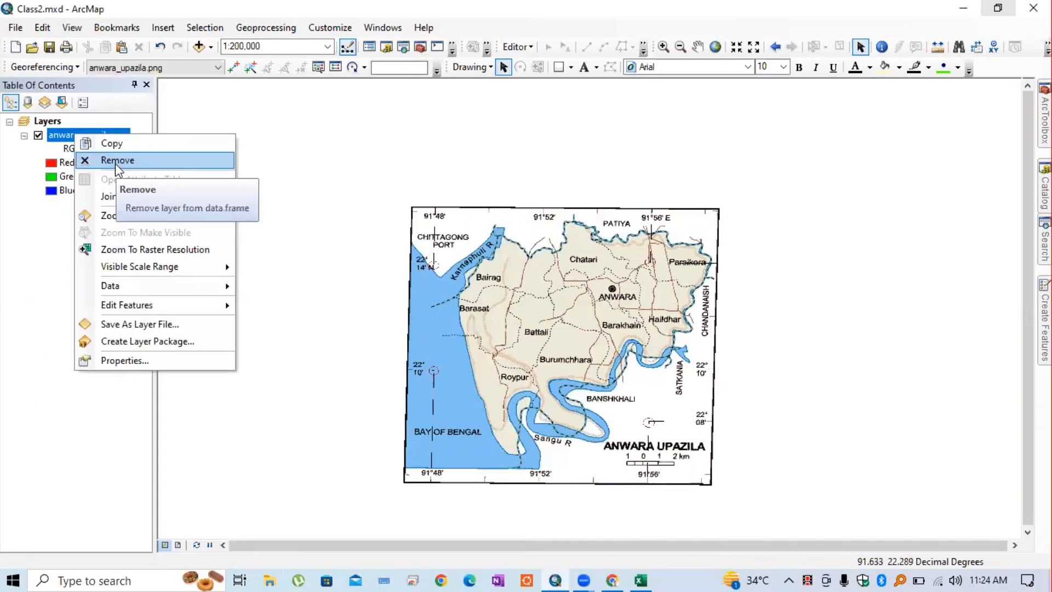
left_click(115, 160)
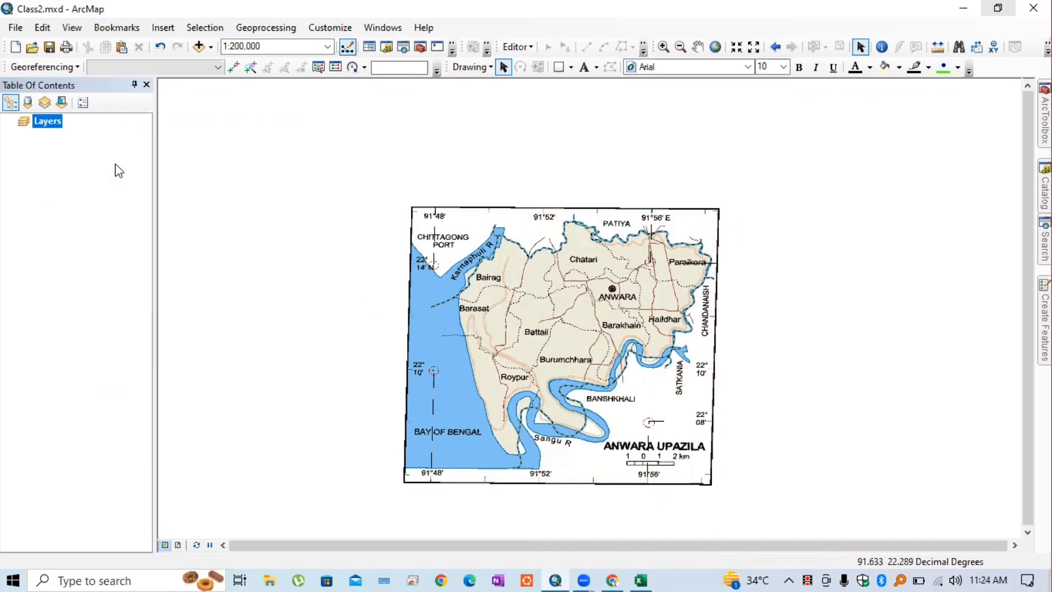